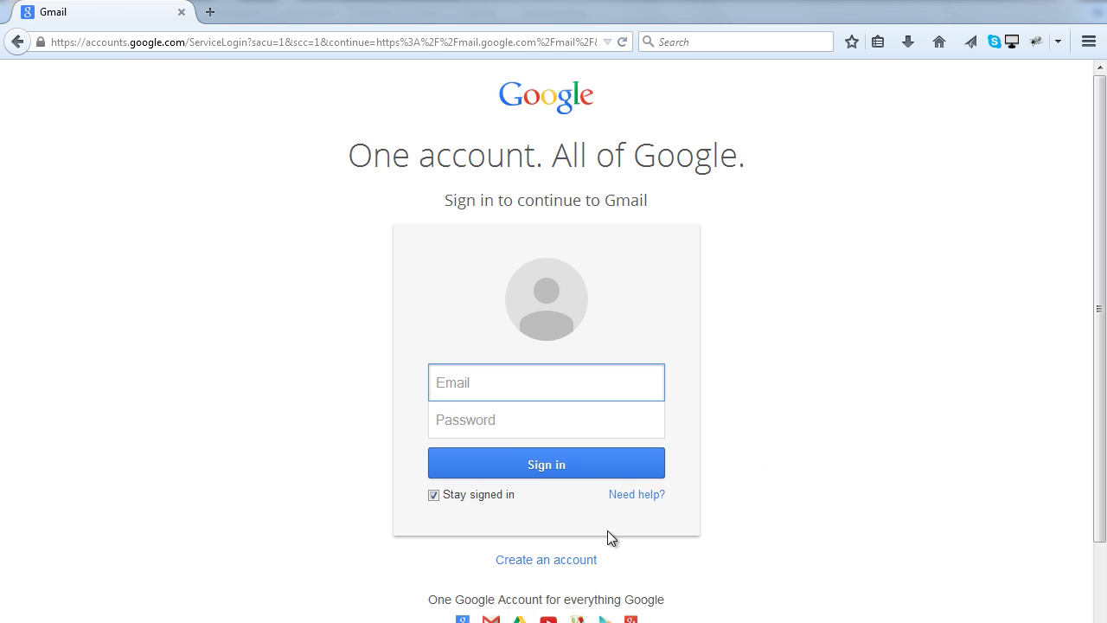
Step: Start a new Google account and enter the account holder's first and last name
left_click(568, 564)
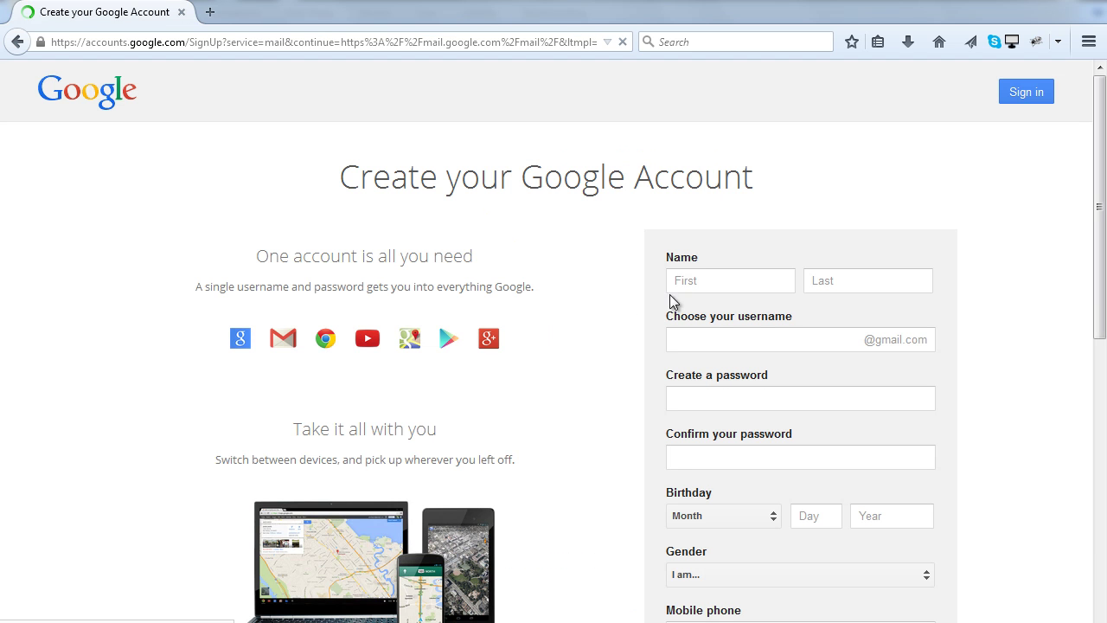
left_click(701, 280)
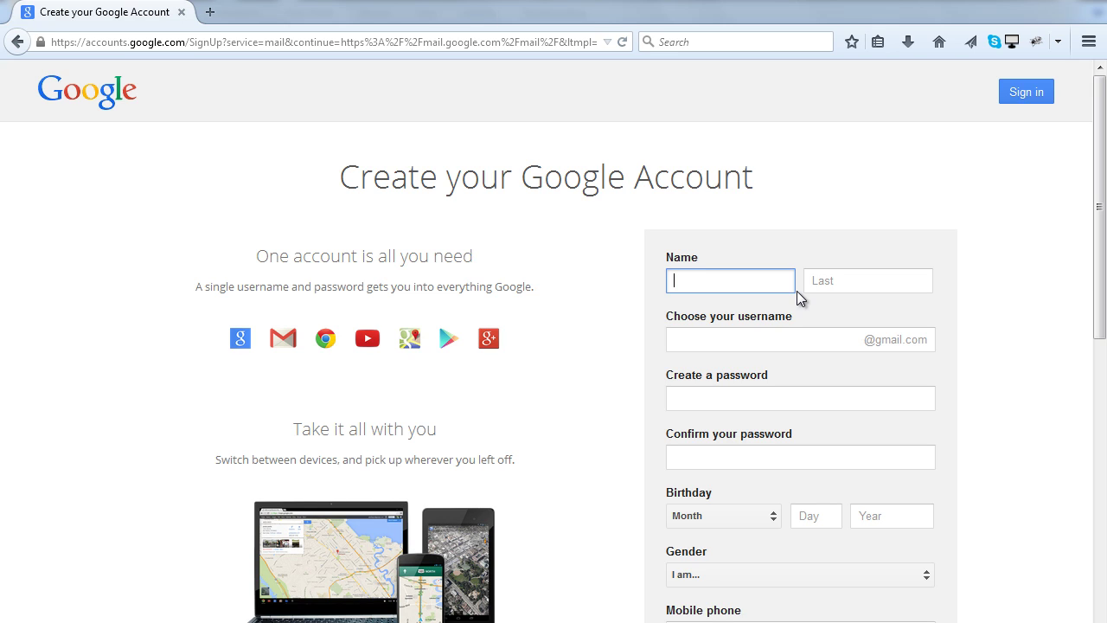
key("Tab")
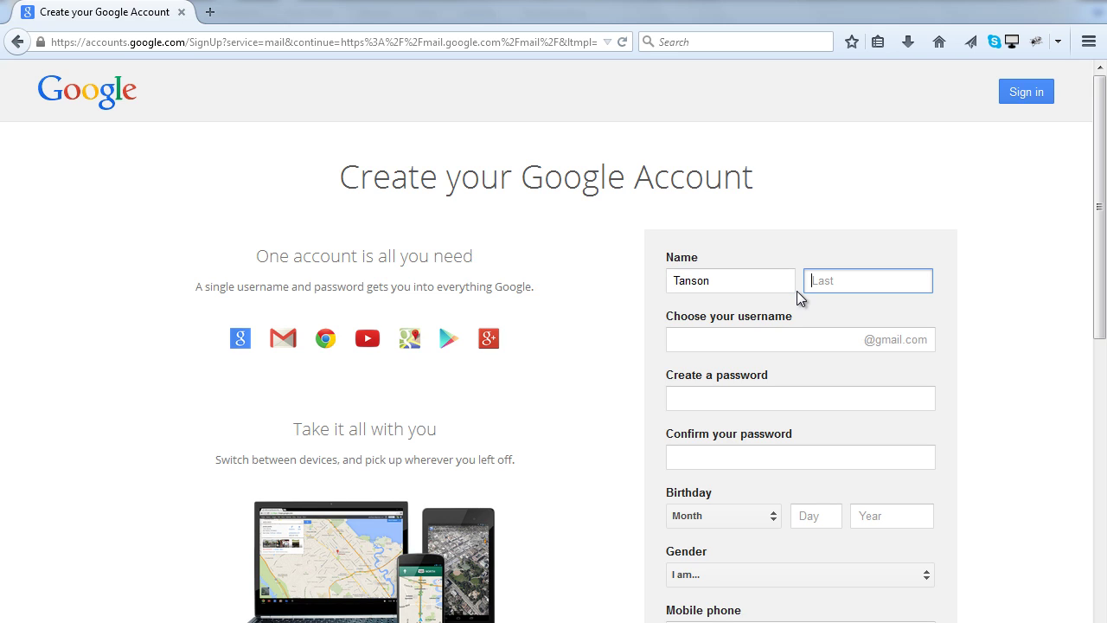
Step: Choose a Gmail username and enter the account password twice
left_click(772, 337)
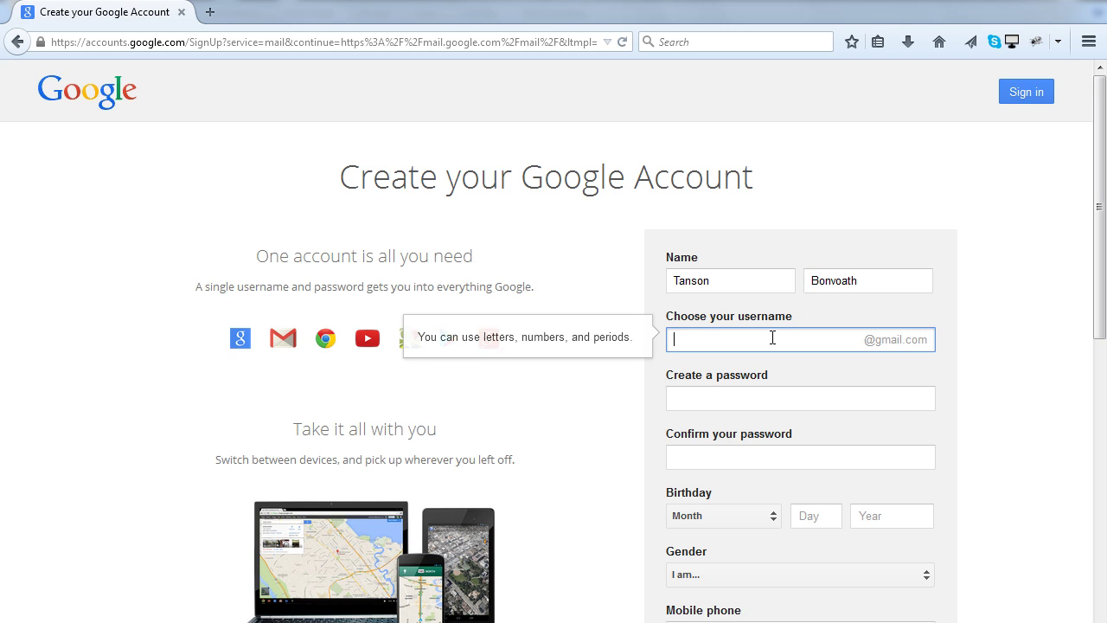
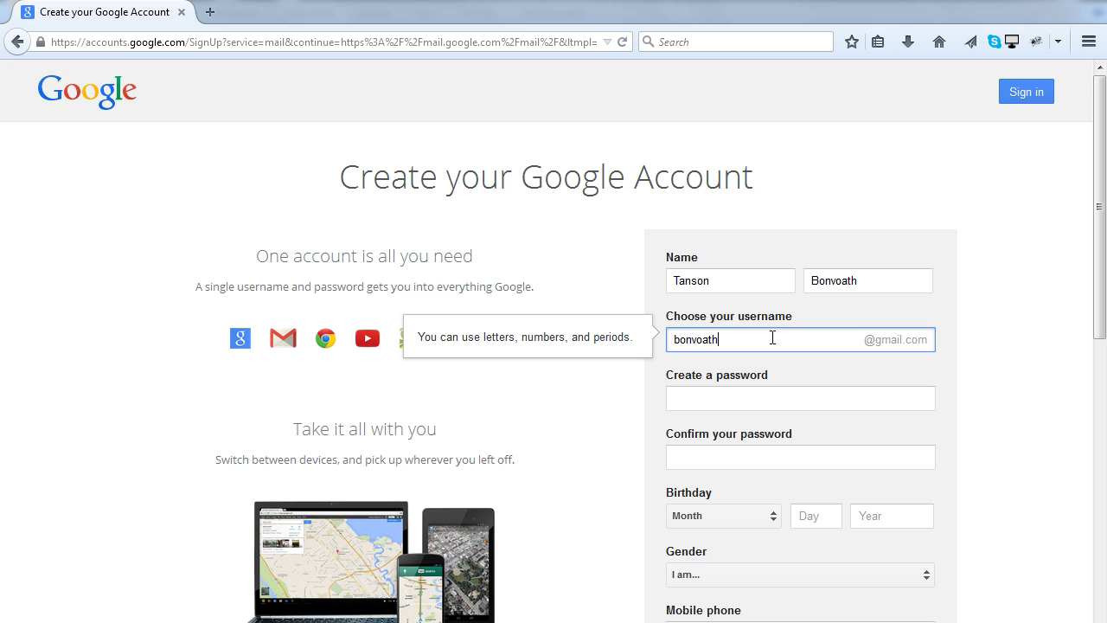
left_click(764, 407)
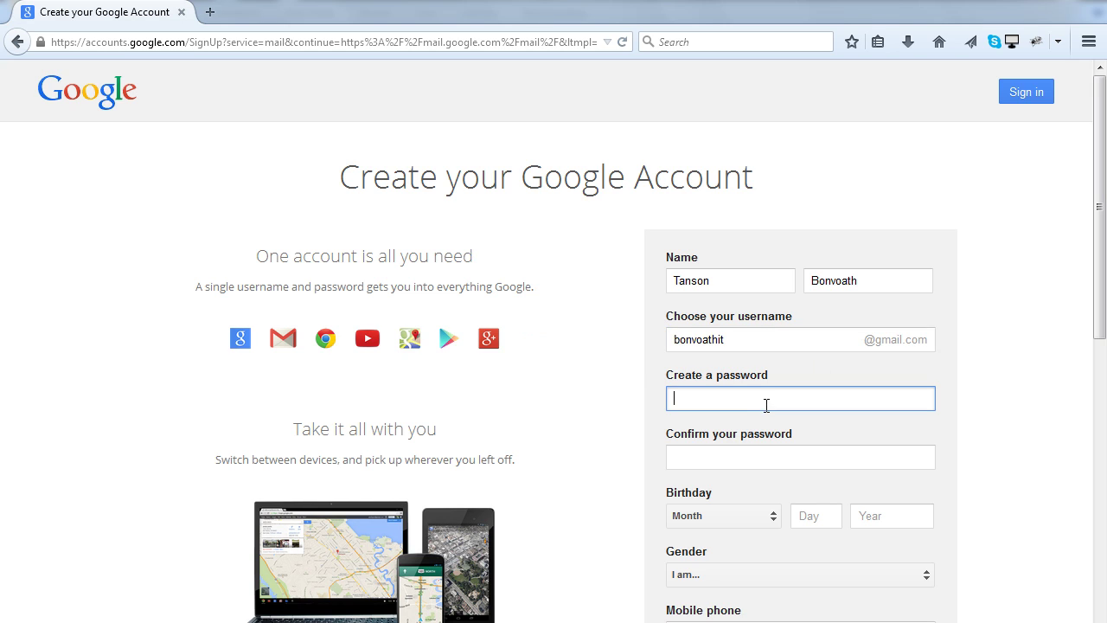
type("•••••")
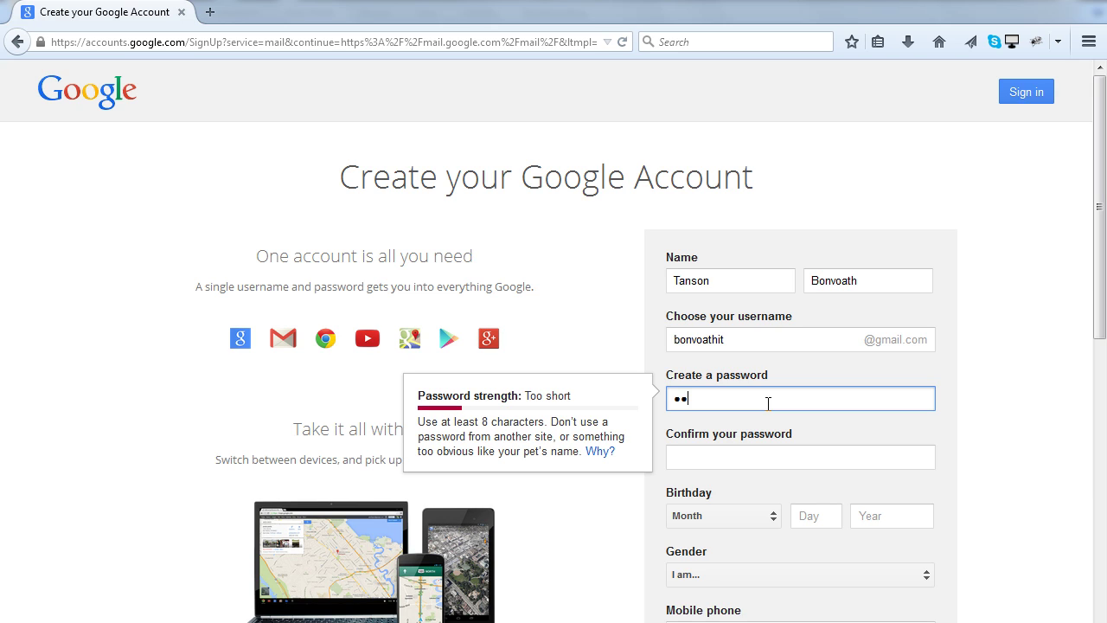
type("•••••")
left_click(747, 463)
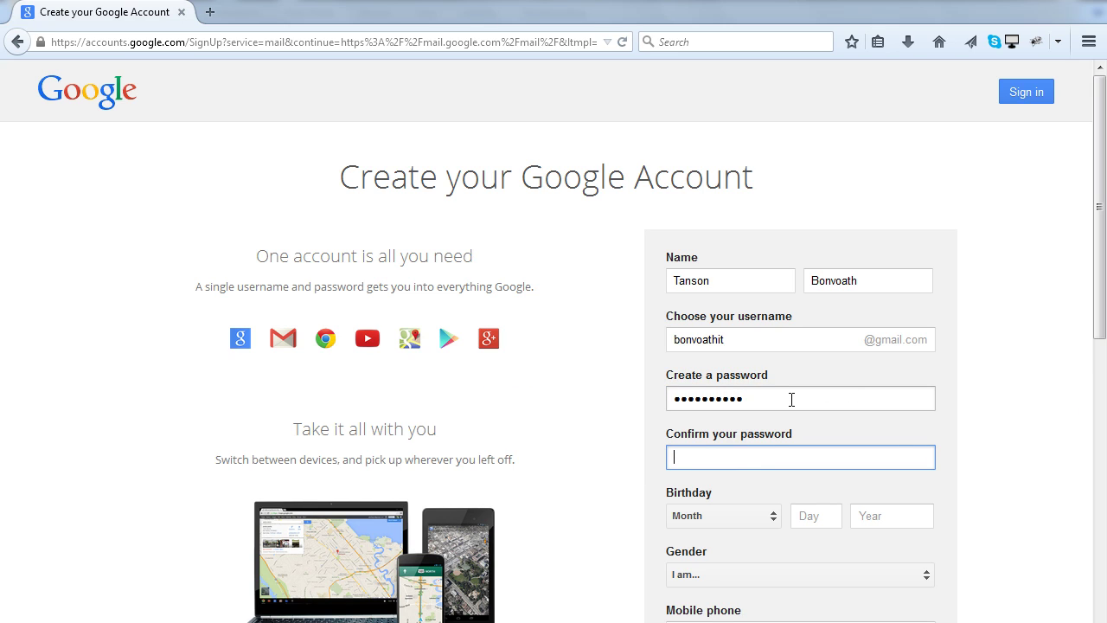
type("••••••••••")
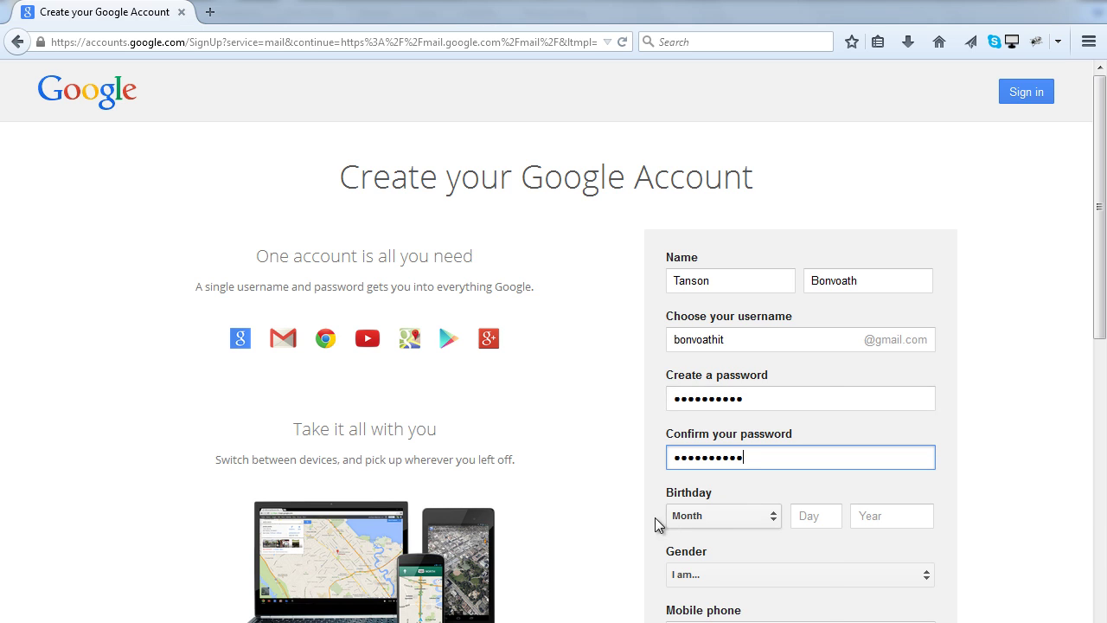
Step: Set the birthday to February 1, 1989
left_click(727, 519)
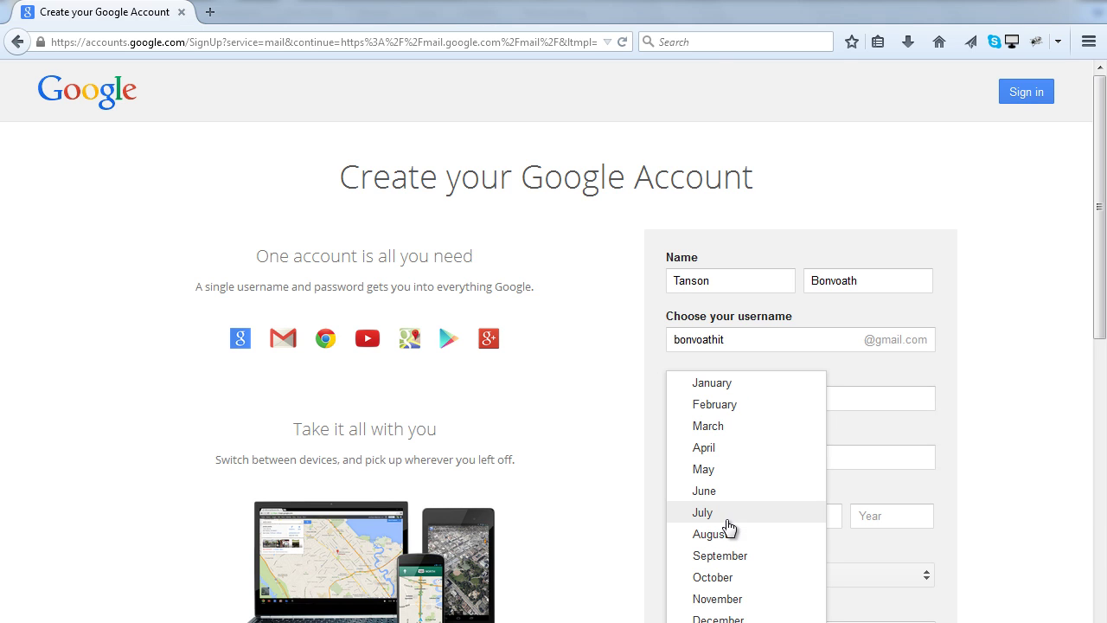
left_click(763, 404)
left_click(815, 515)
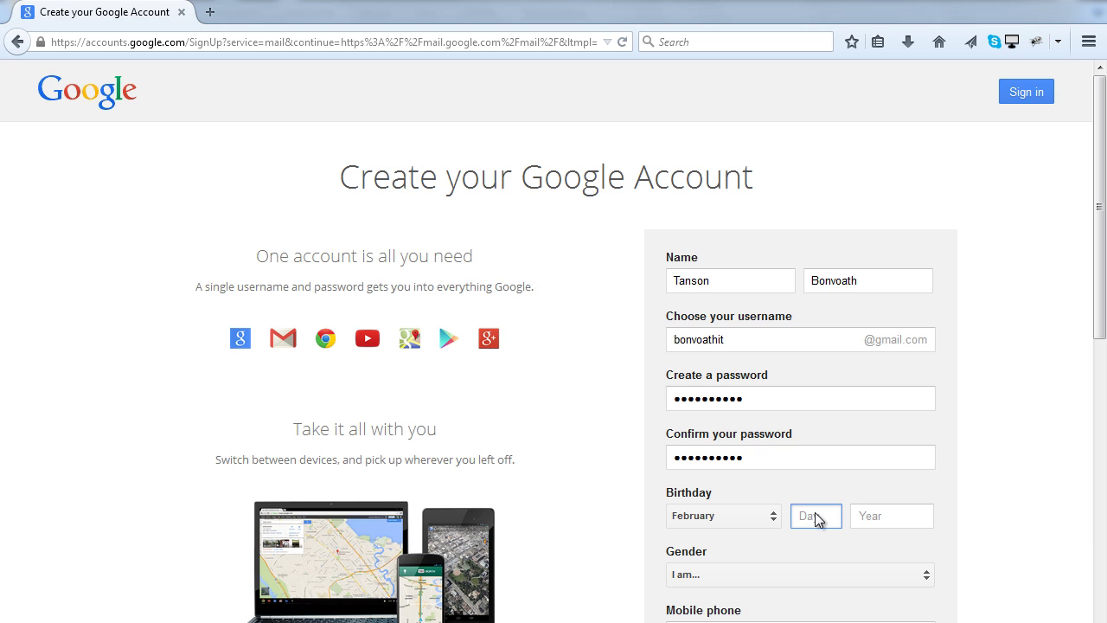
type("1")
left_click(899, 516)
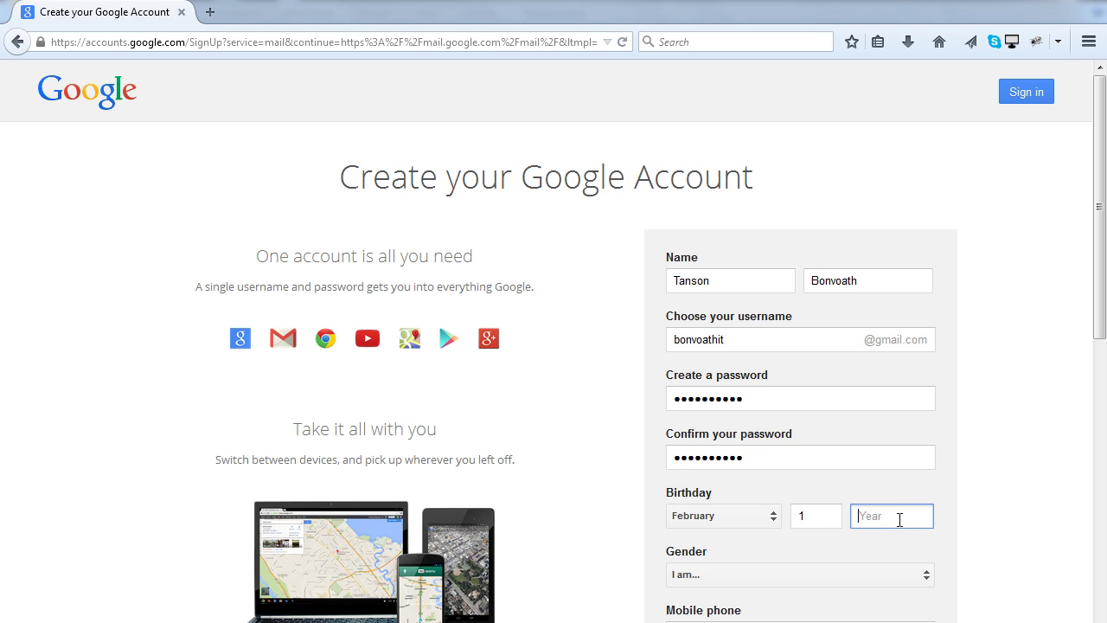
type("1")
left_click(887, 536)
scroll(888, 534, "down", 2)
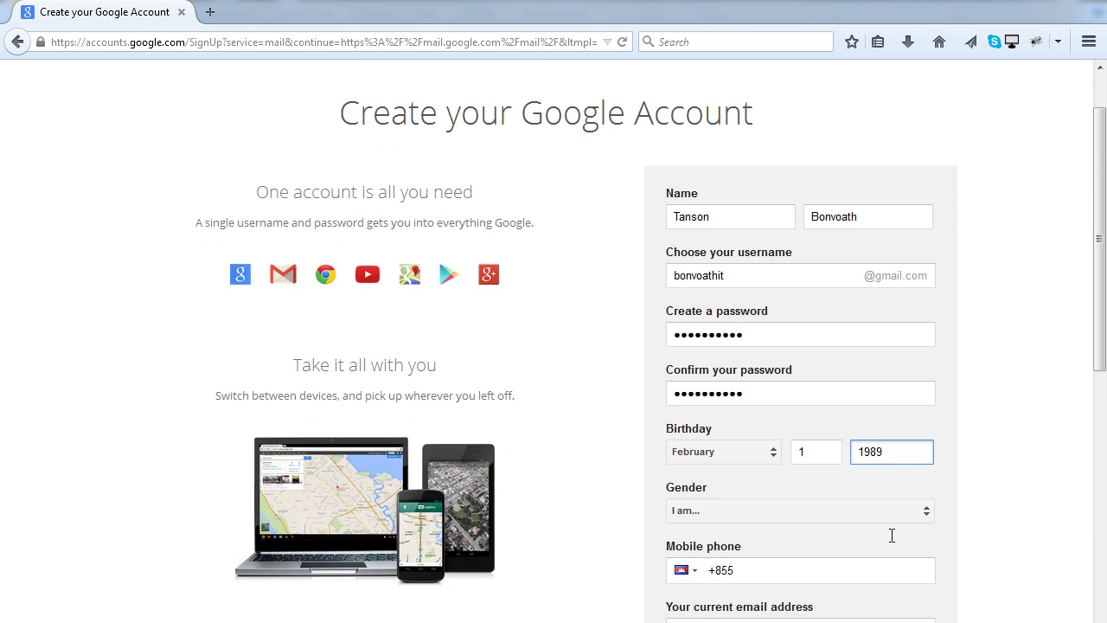
Step: Set gender to Male and fill in the current email address
left_click(890, 478)
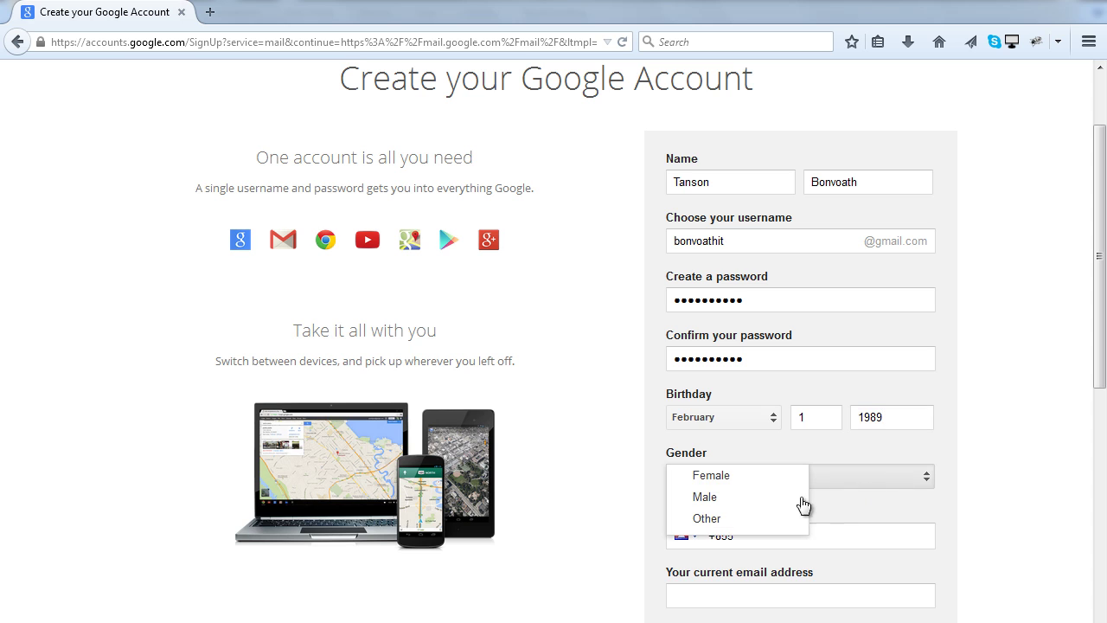
left_click(747, 498)
scroll(764, 491, "down", 2)
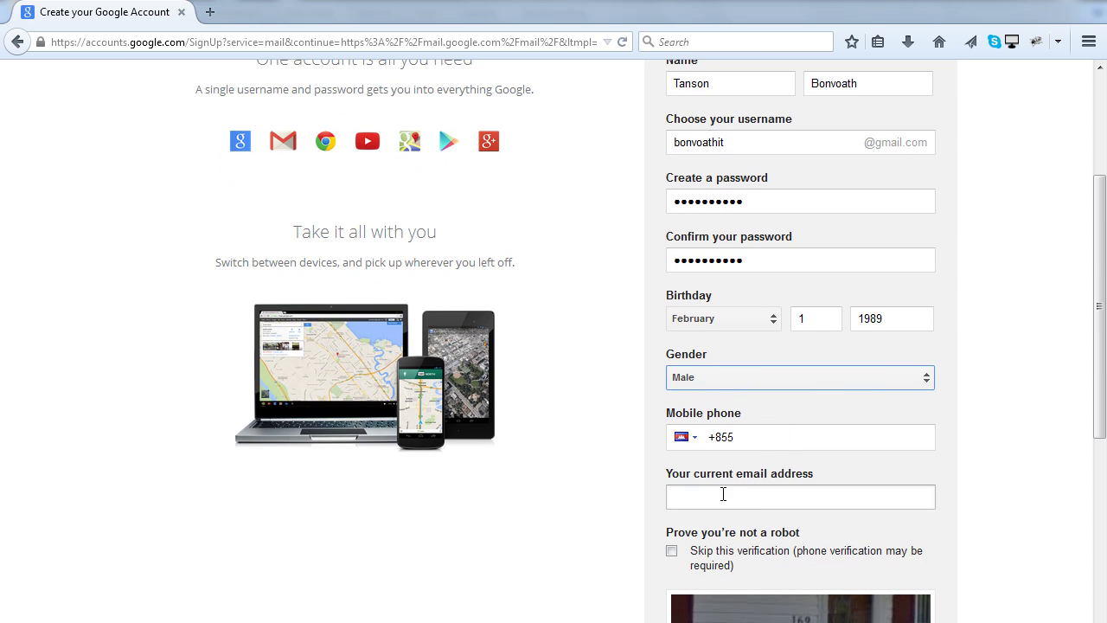
left_click(733, 497)
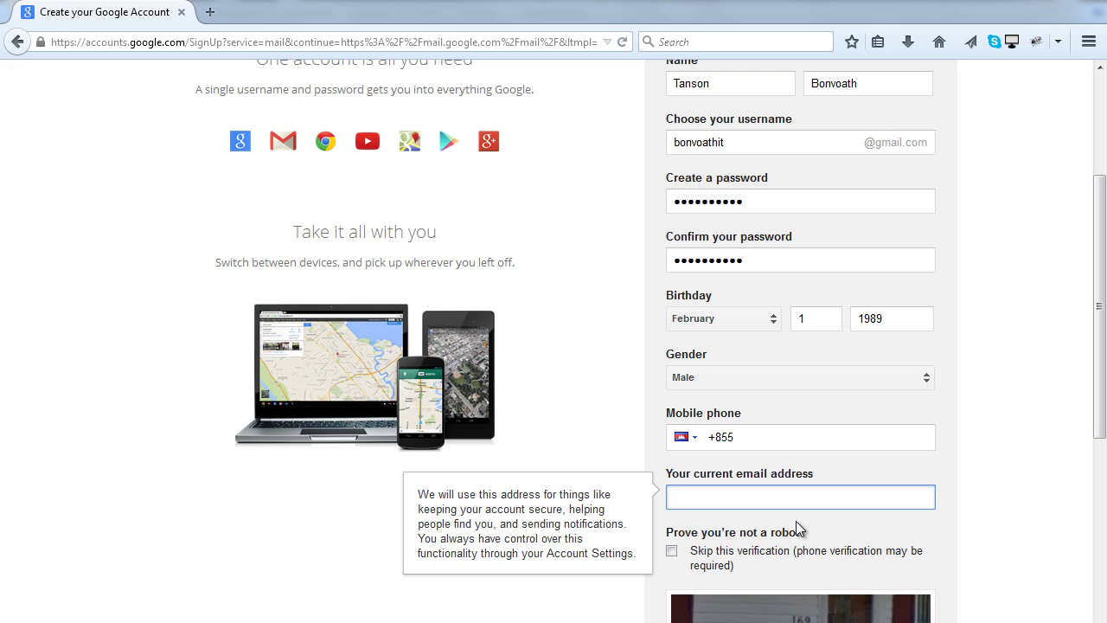
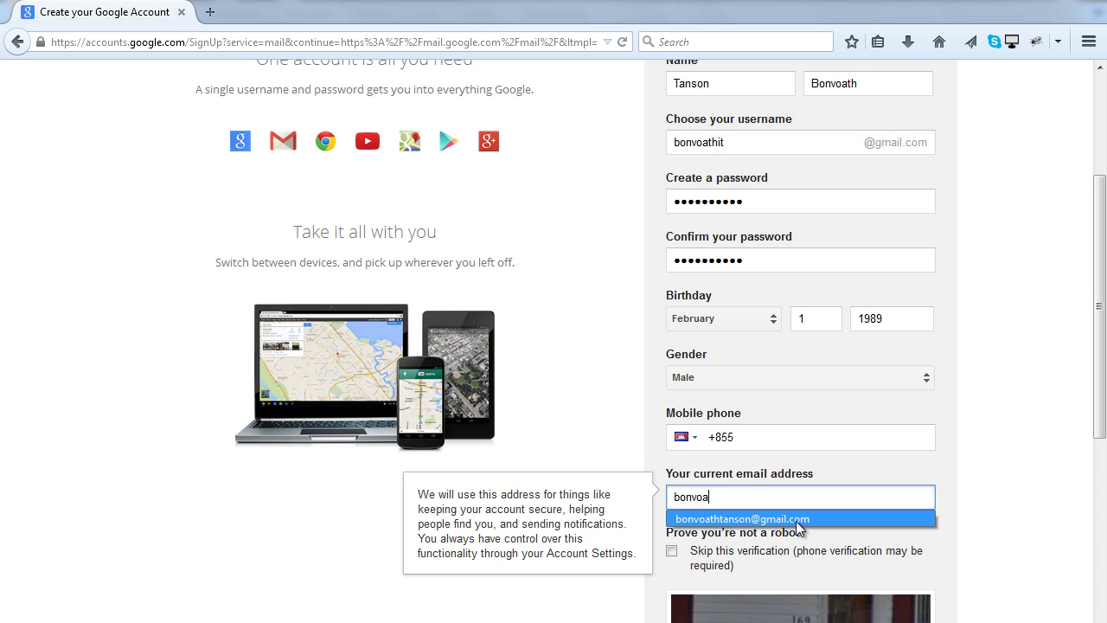
left_click(796, 520)
scroll(600, 527, "down", 2)
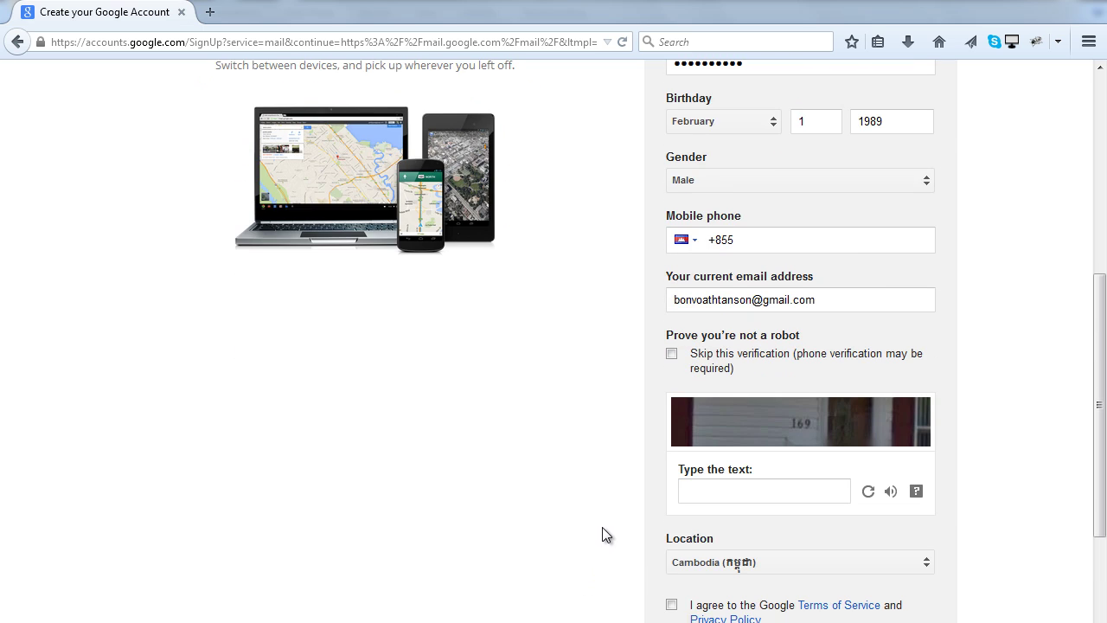
Step: Enter the CAPTCHA text 169 and agree to the terms
left_click(714, 492)
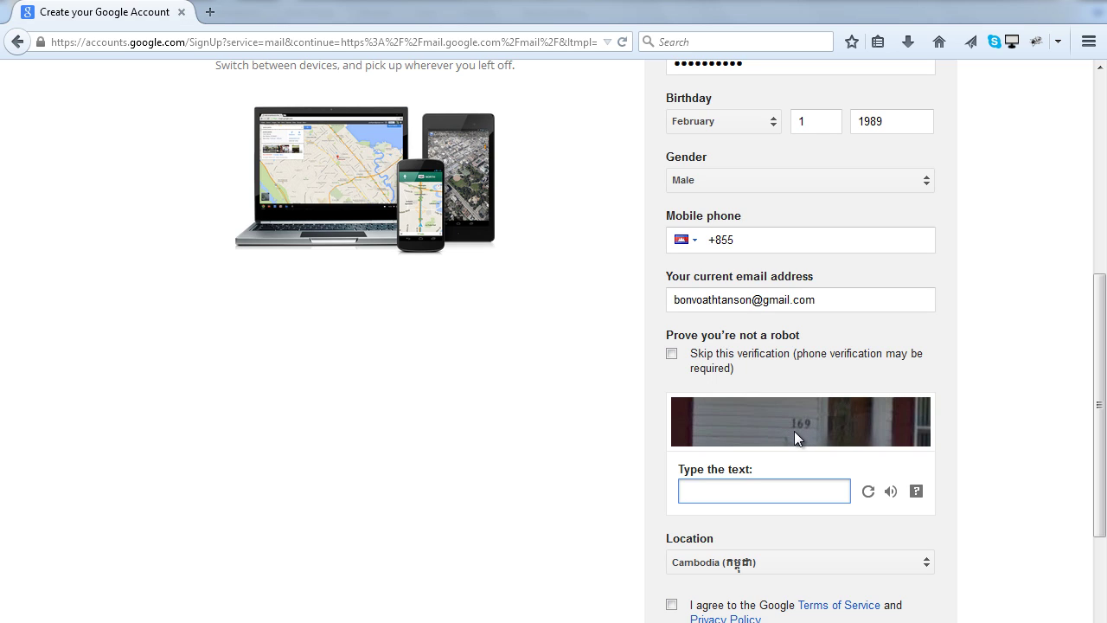
type("169")
left_click(597, 506)
scroll(597, 506, "down", 2)
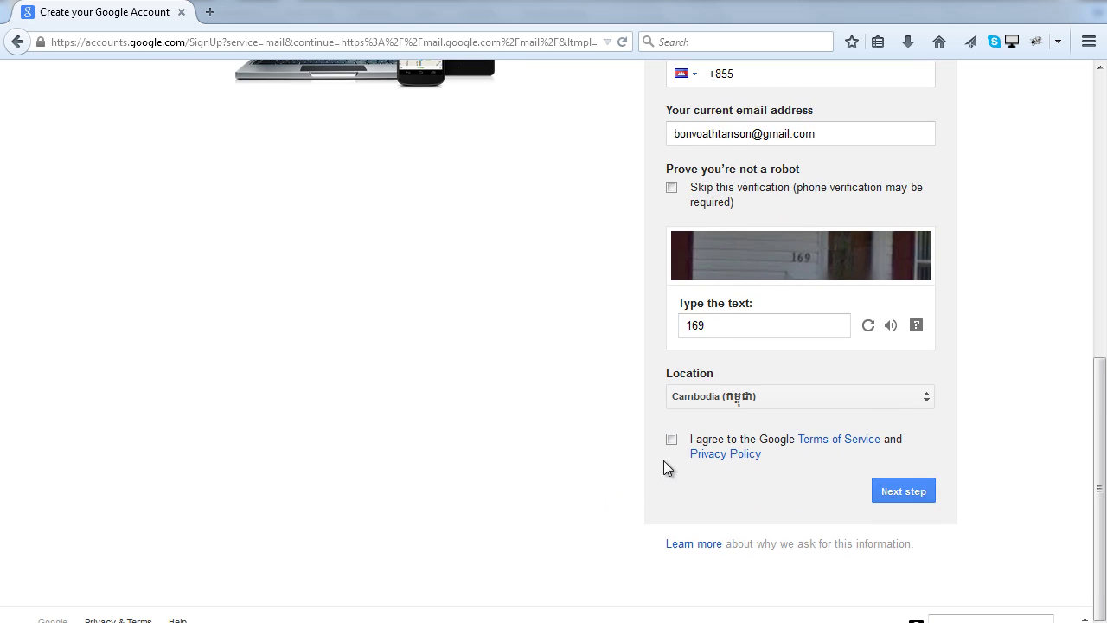
Step: Submit the sign-up form and enter the phone number for verification
left_click(912, 492)
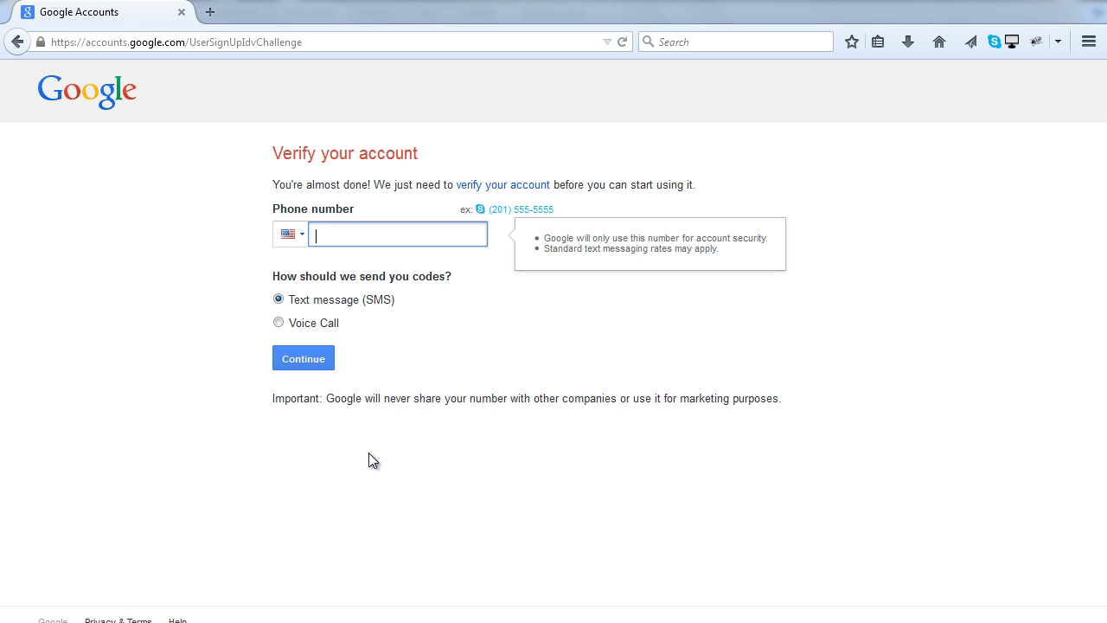
left_click(316, 361)
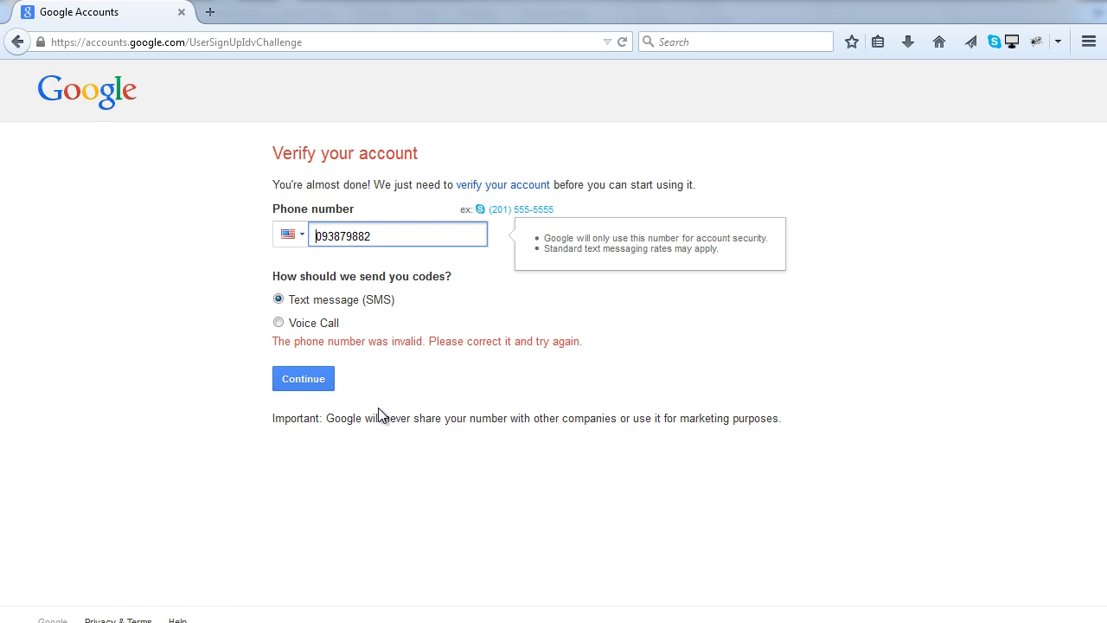
Step: Set the phone country to Cambodia, request a text message, and enter the received code
left_click(300, 235)
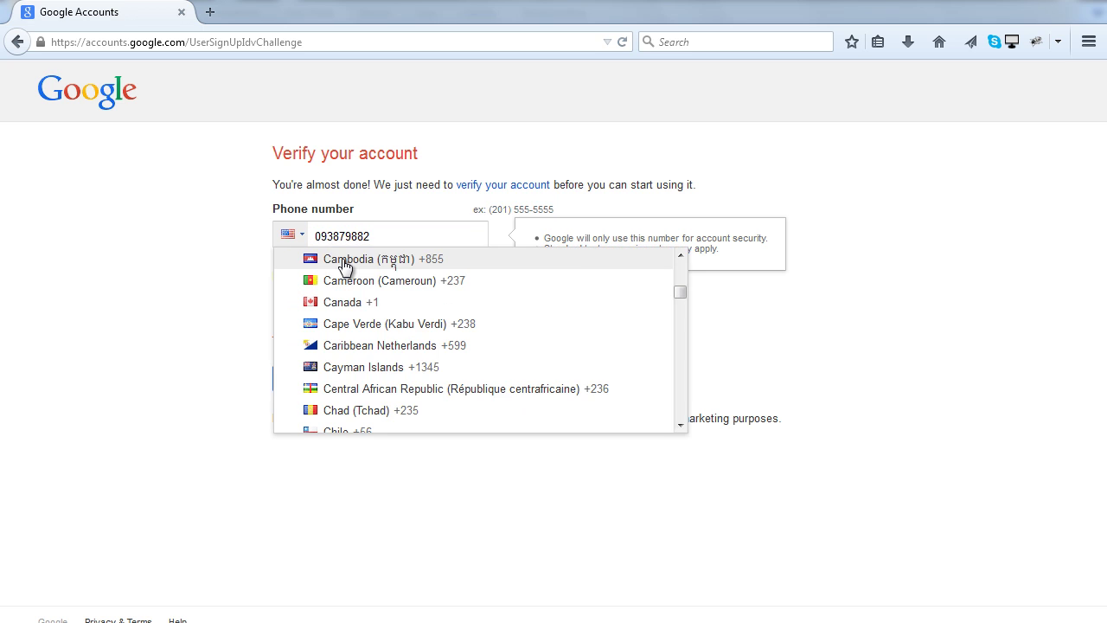
left_click(344, 259)
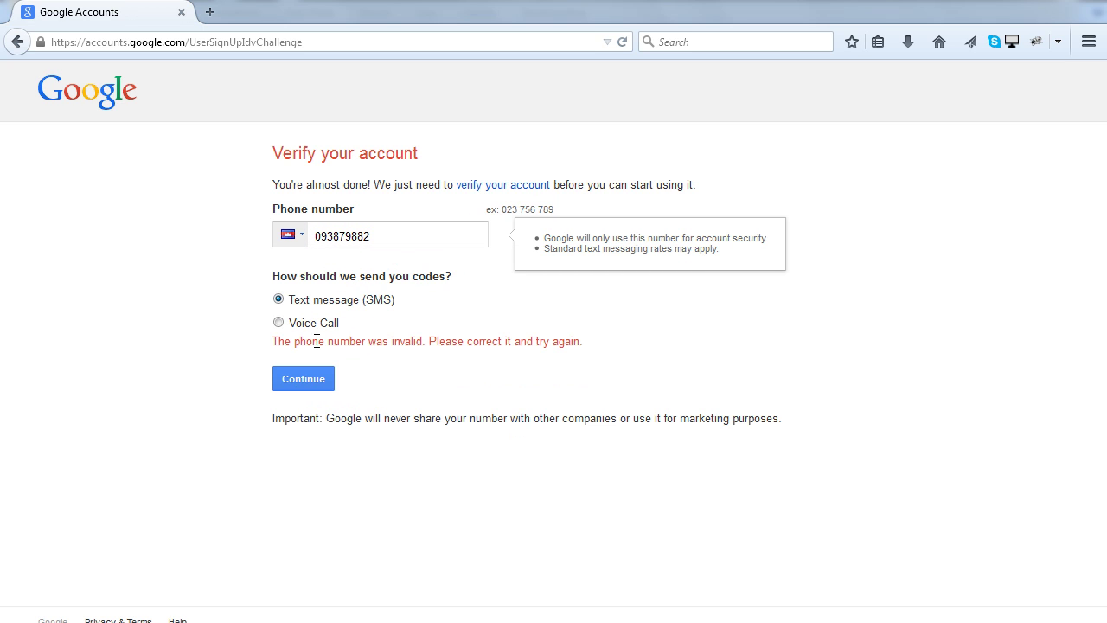
left_click(301, 381)
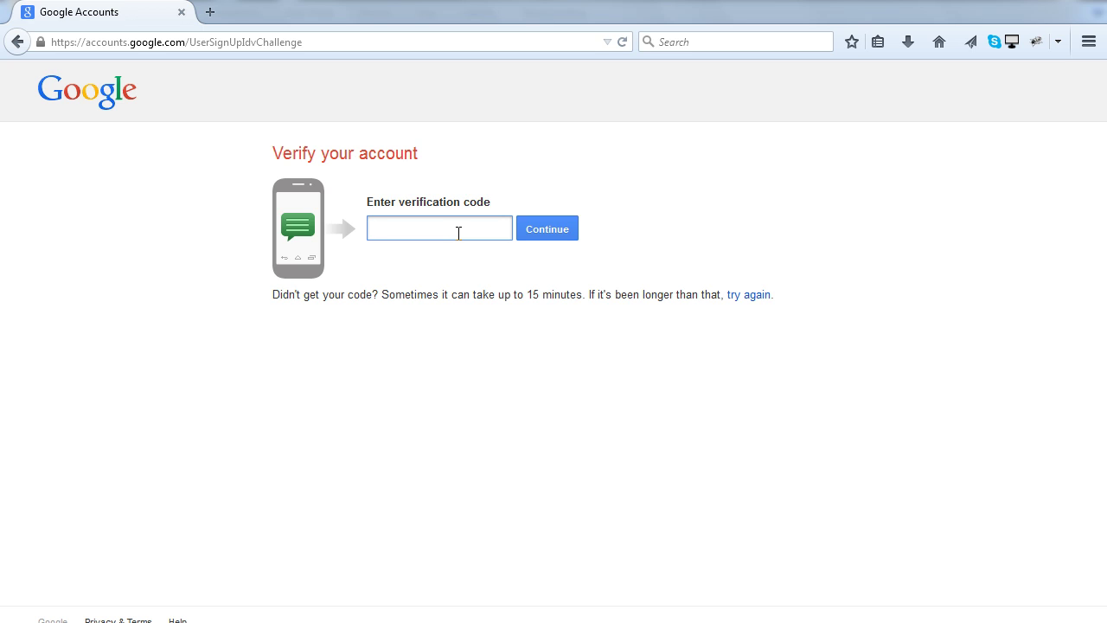
Step: Submit the verification code and decline the public Google+ profile
left_click(544, 231)
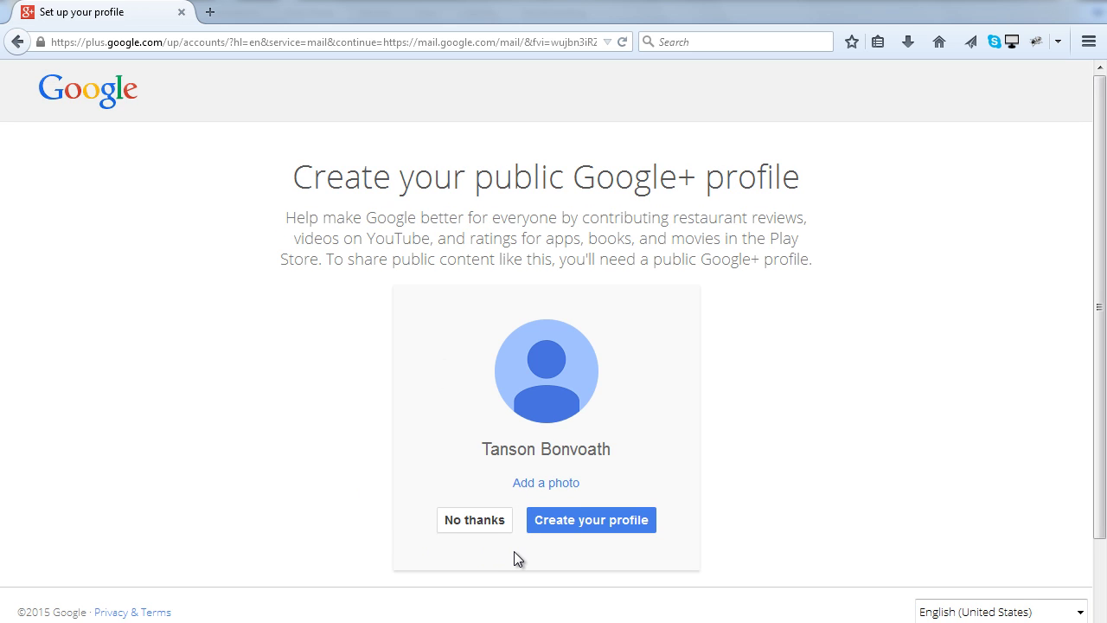
scroll(514, 550, "down", 2)
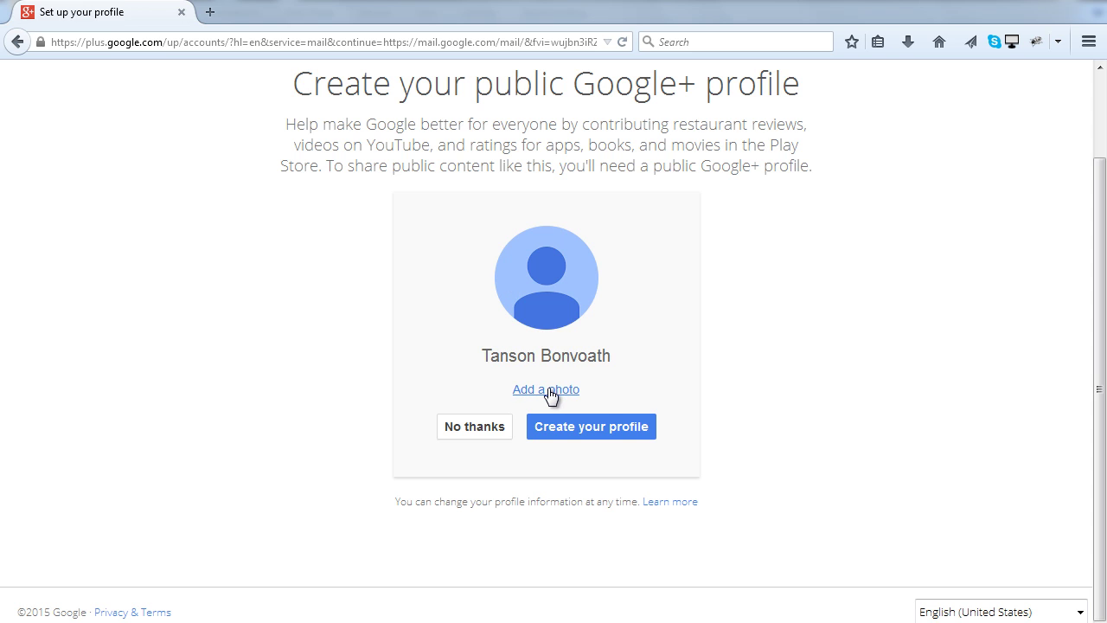
left_click(481, 428)
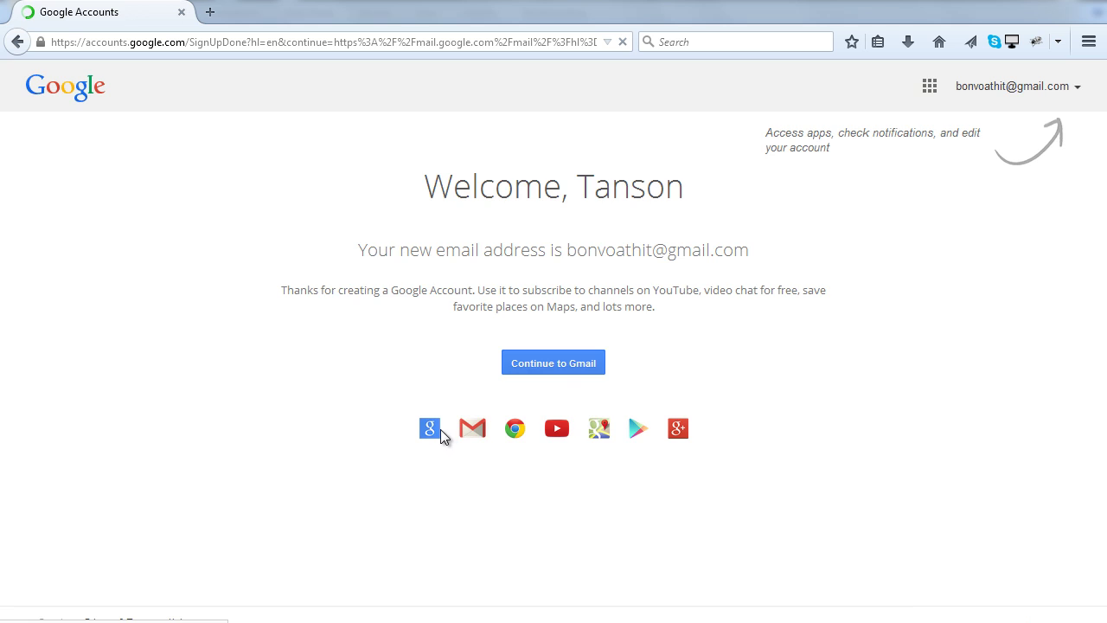
Step: Continue to the Gmail inbox, dismissing the colour scheme warning and welcome overlay
left_click(567, 364)
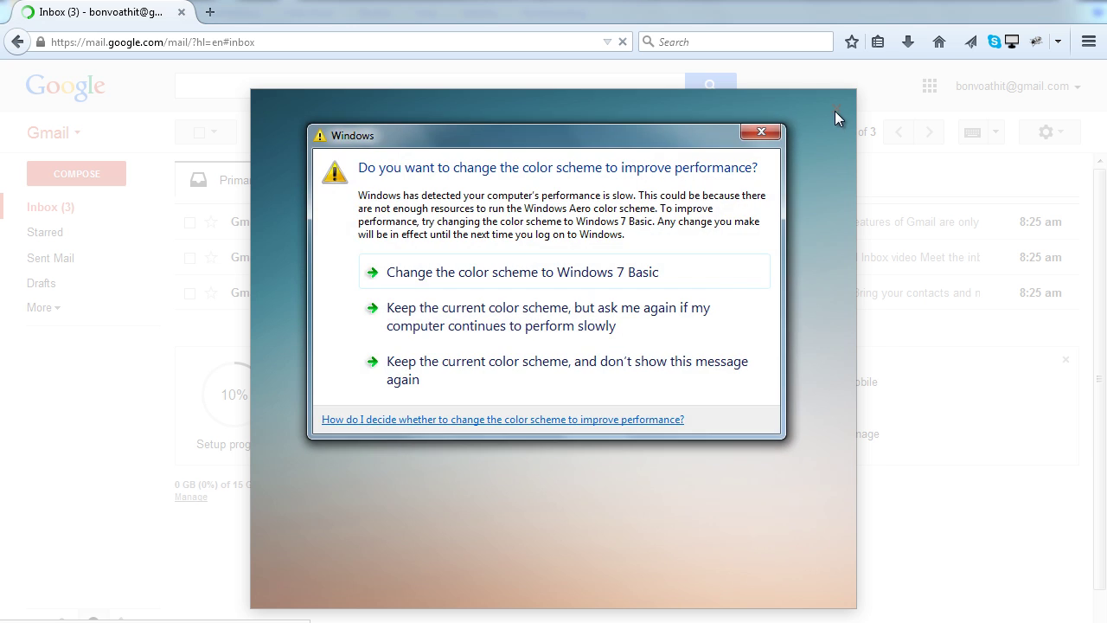
left_click(772, 131)
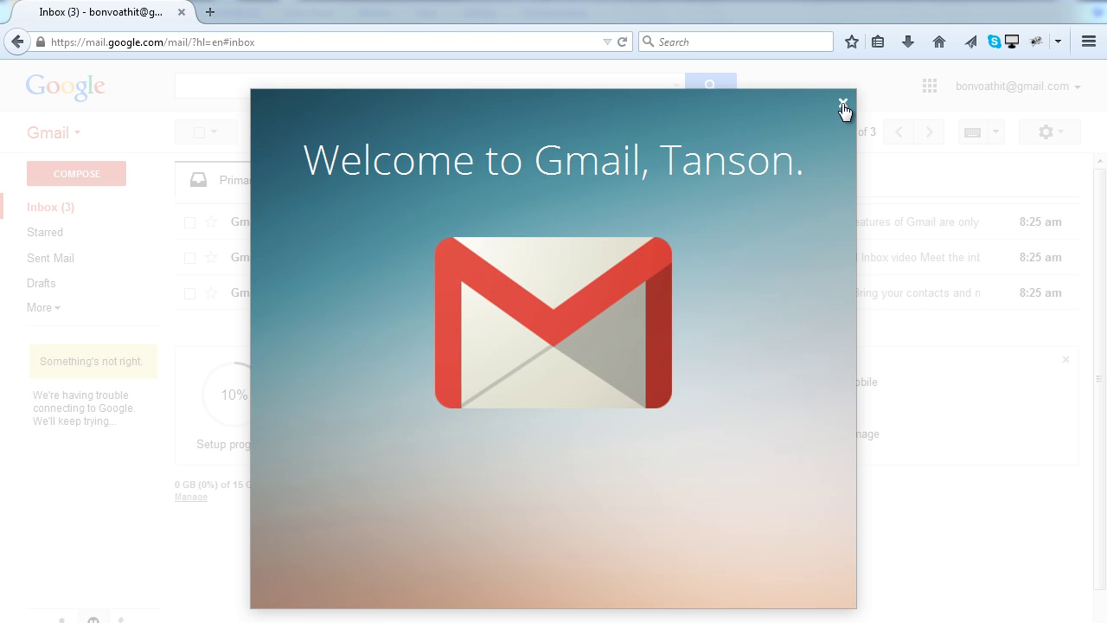
left_click(564, 225)
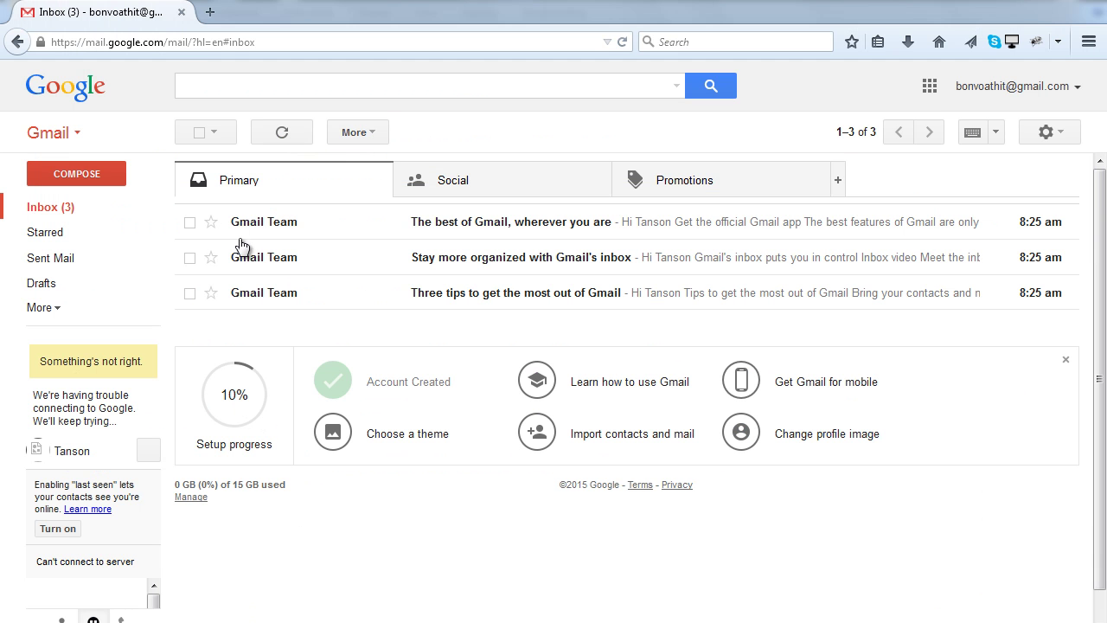
left_click(210, 12)
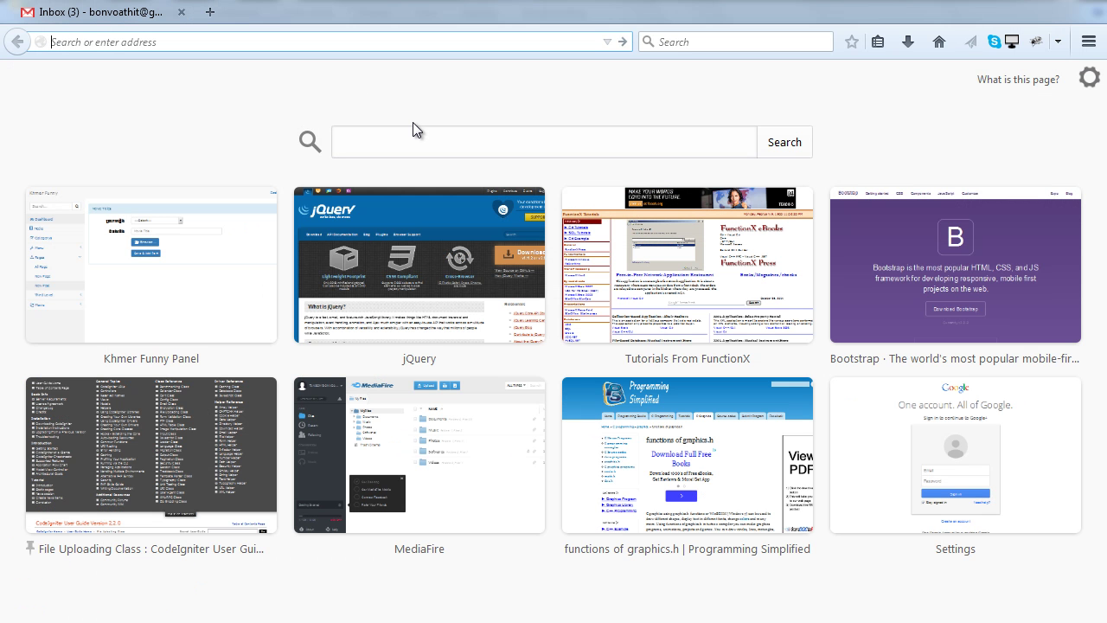
type("www")
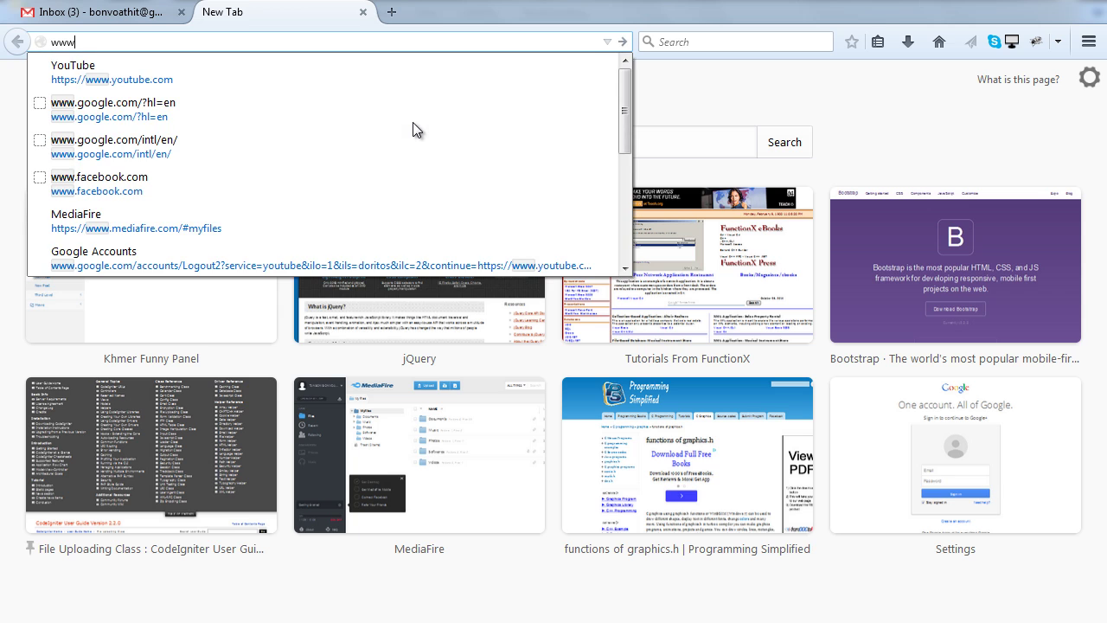
type(".you")
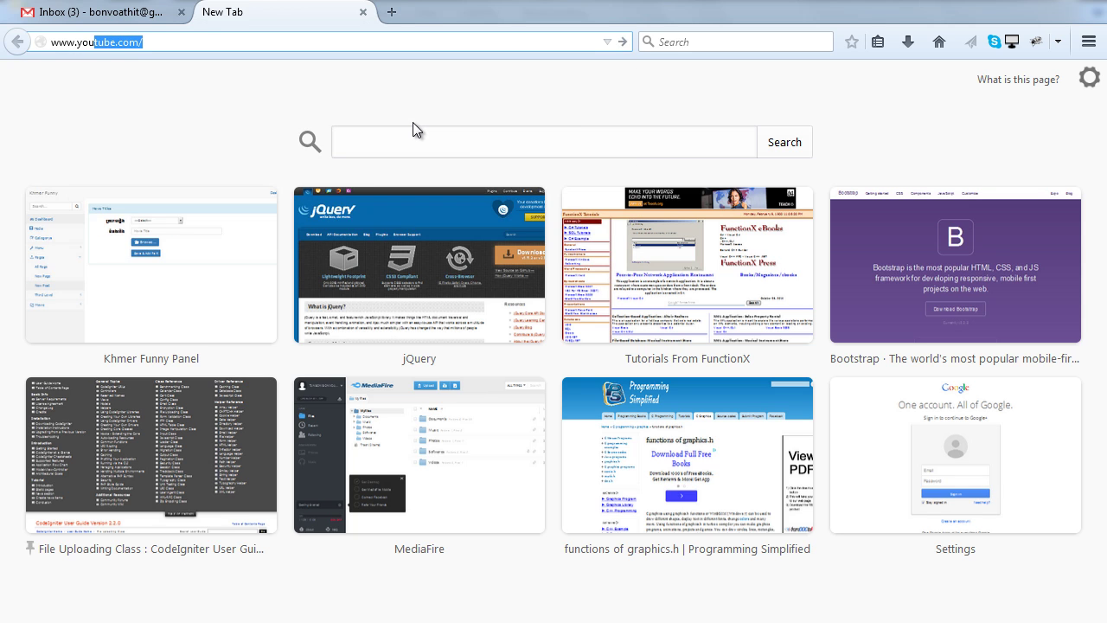
key("Return")
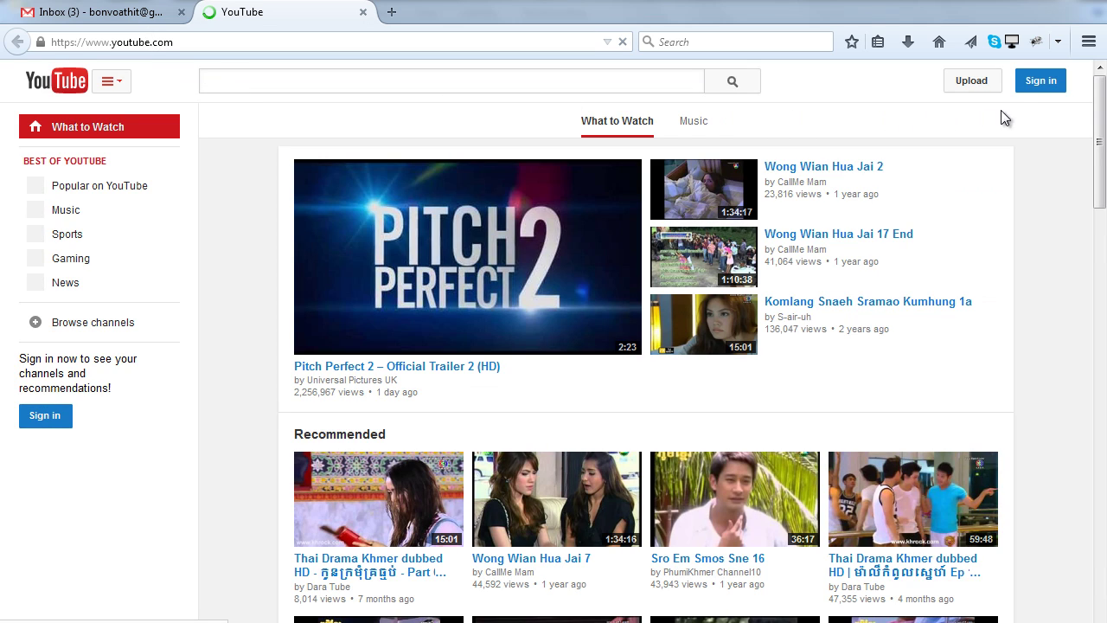
left_click(1043, 83)
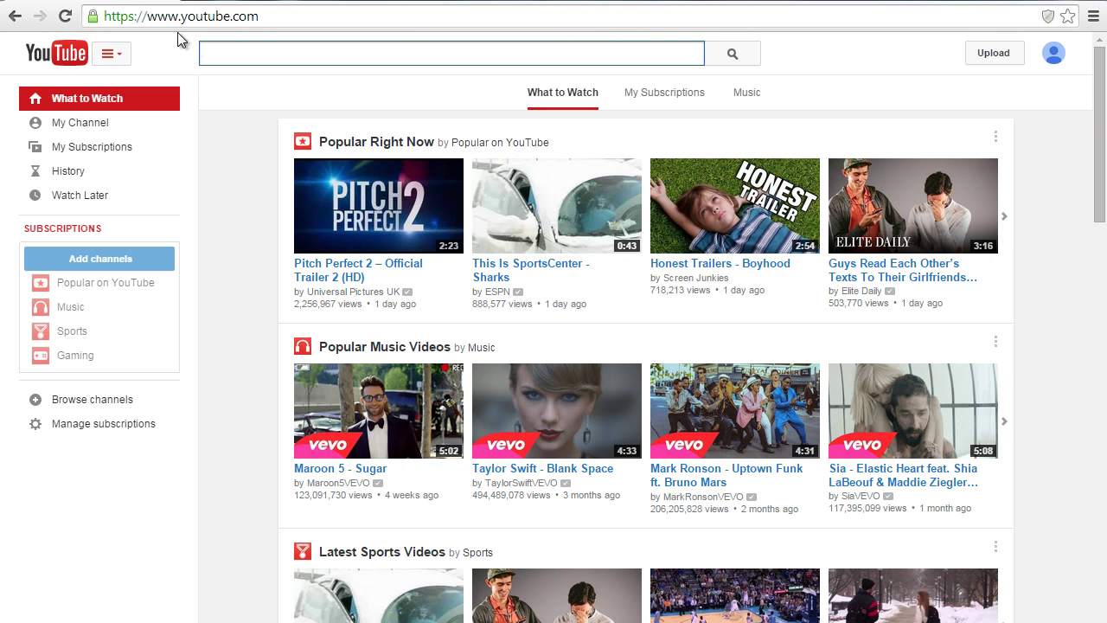
Step: Open the YouTube account settings Overview from the account menu
left_click(178, 18)
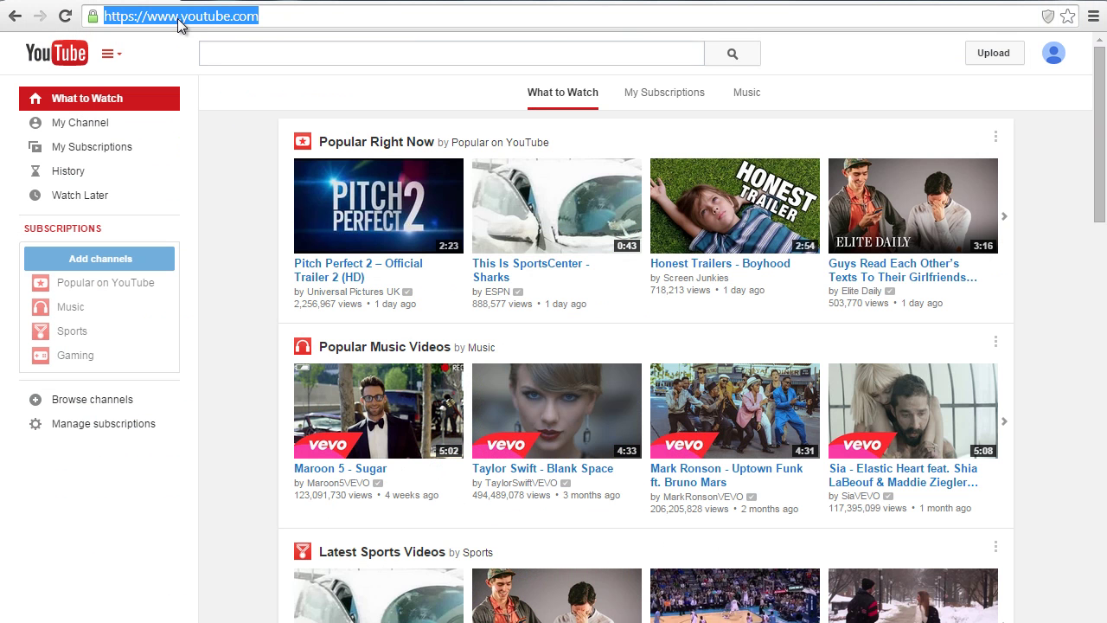
left_click(1054, 63)
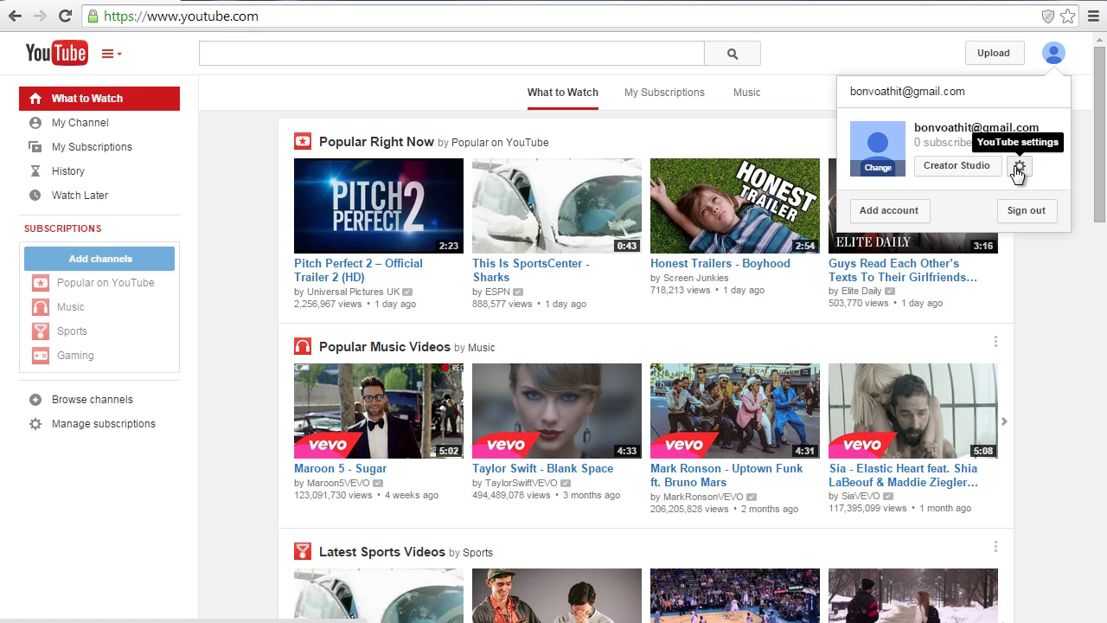
left_click(1017, 169)
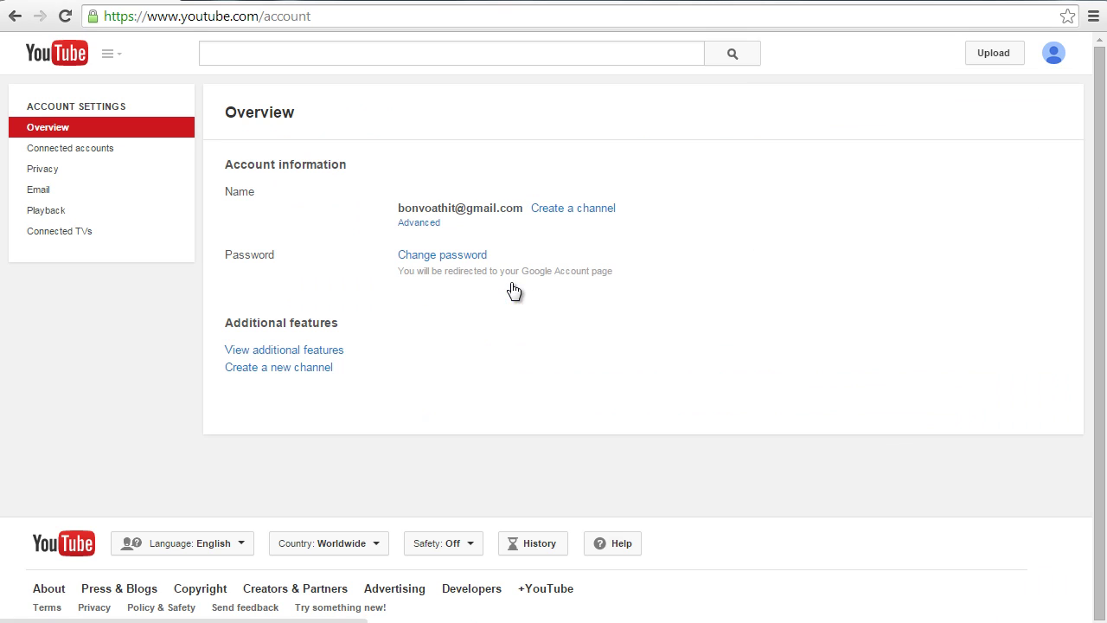
Step: Create a new channel and confirm the gender and birthday setup details
left_click(292, 371)
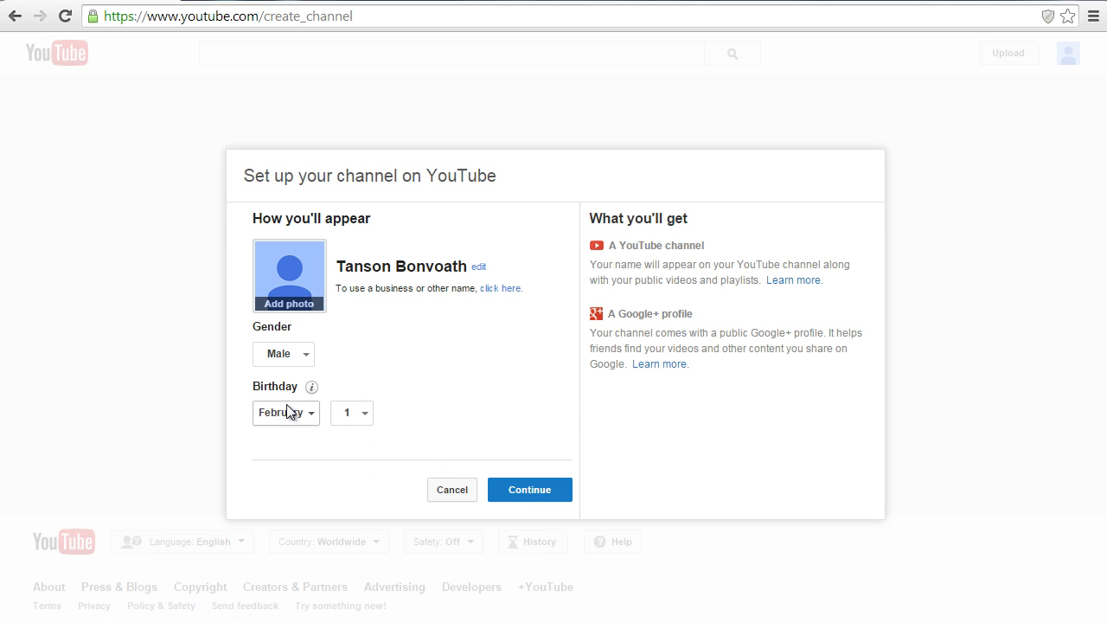
left_click(530, 490)
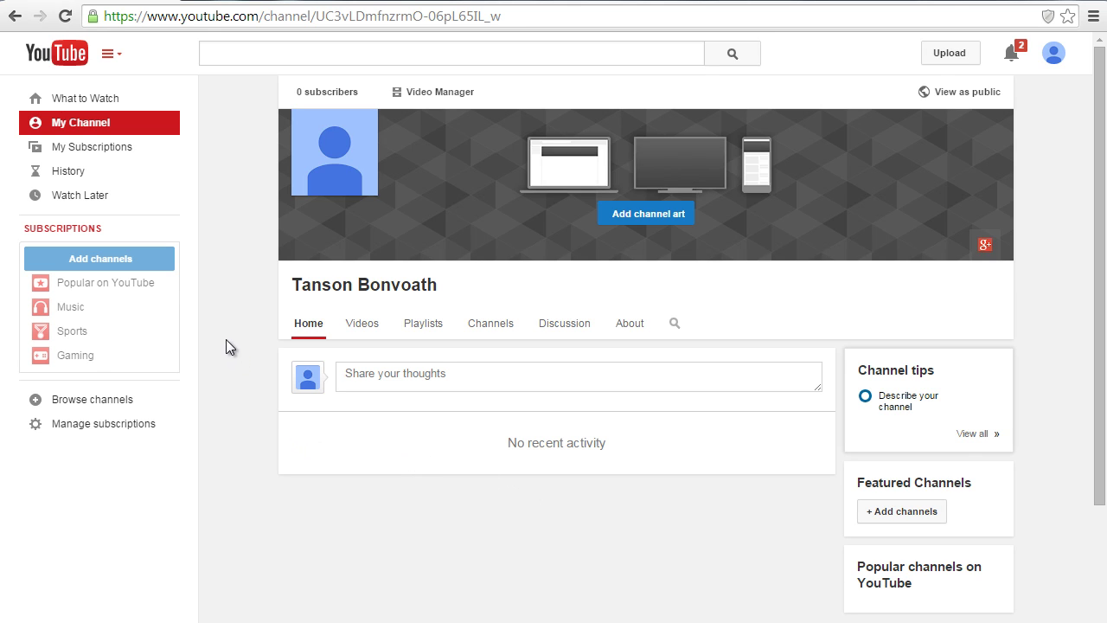
Step: Check notifications and the account menu showing the new channel's name, then close them
left_click(1011, 55)
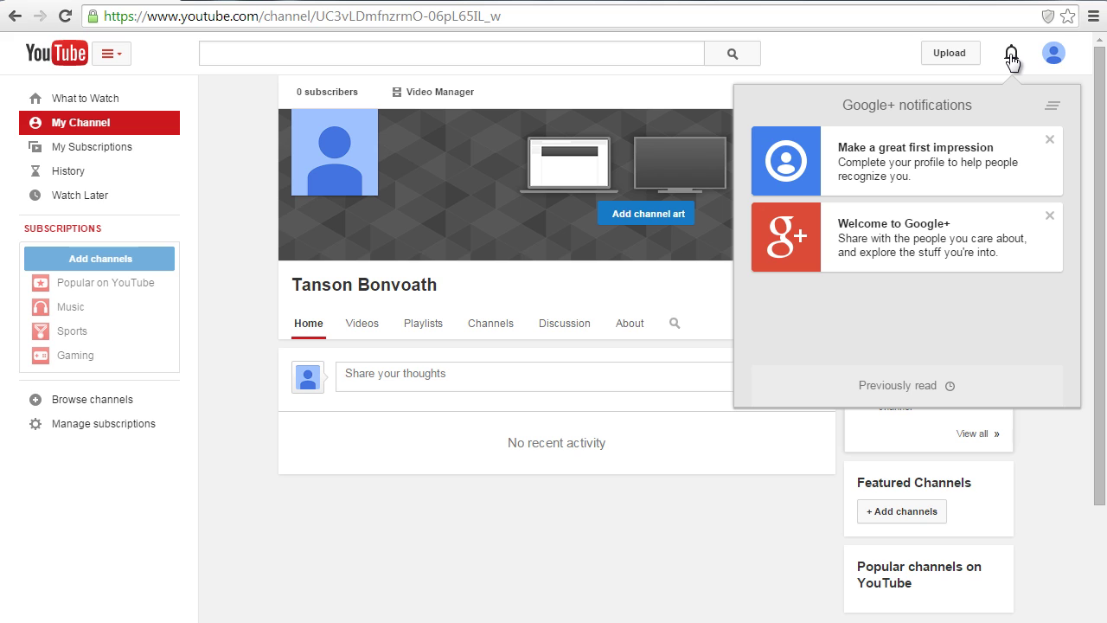
left_click(1011, 57)
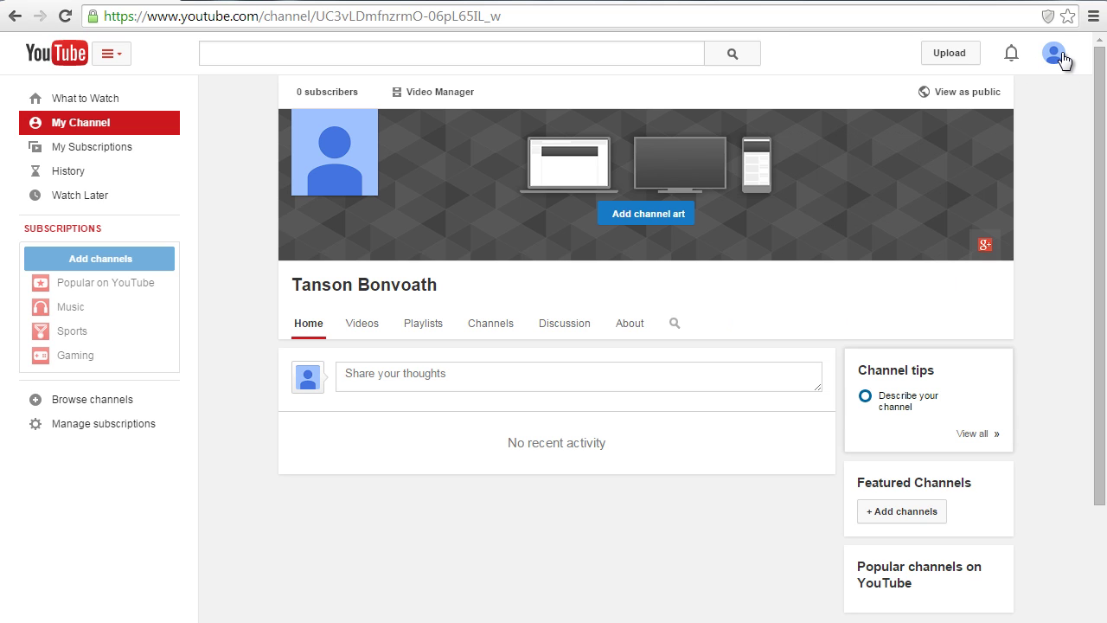
left_click(1057, 55)
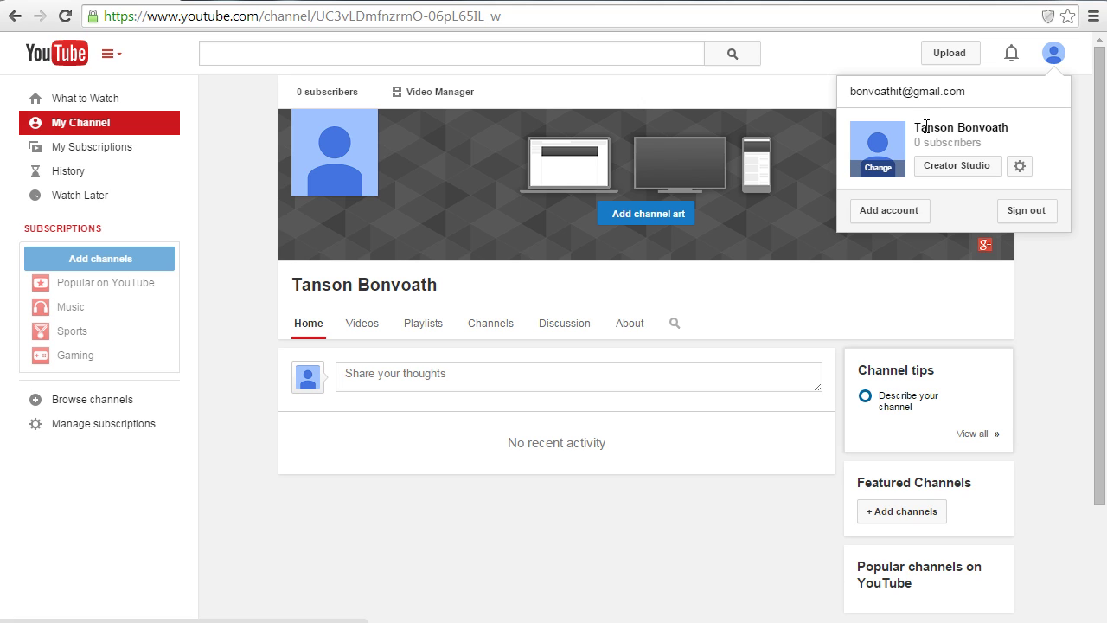
left_click_drag(925, 130, 1030, 131)
left_click(1030, 132)
left_click(470, 541)
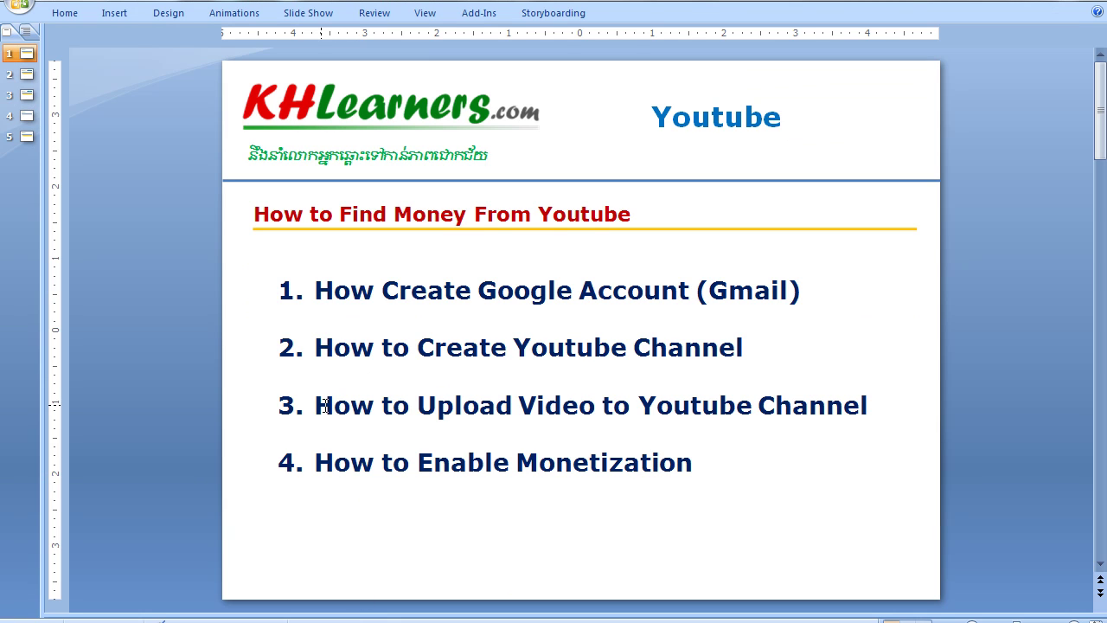
left_click_drag(325, 405, 774, 410)
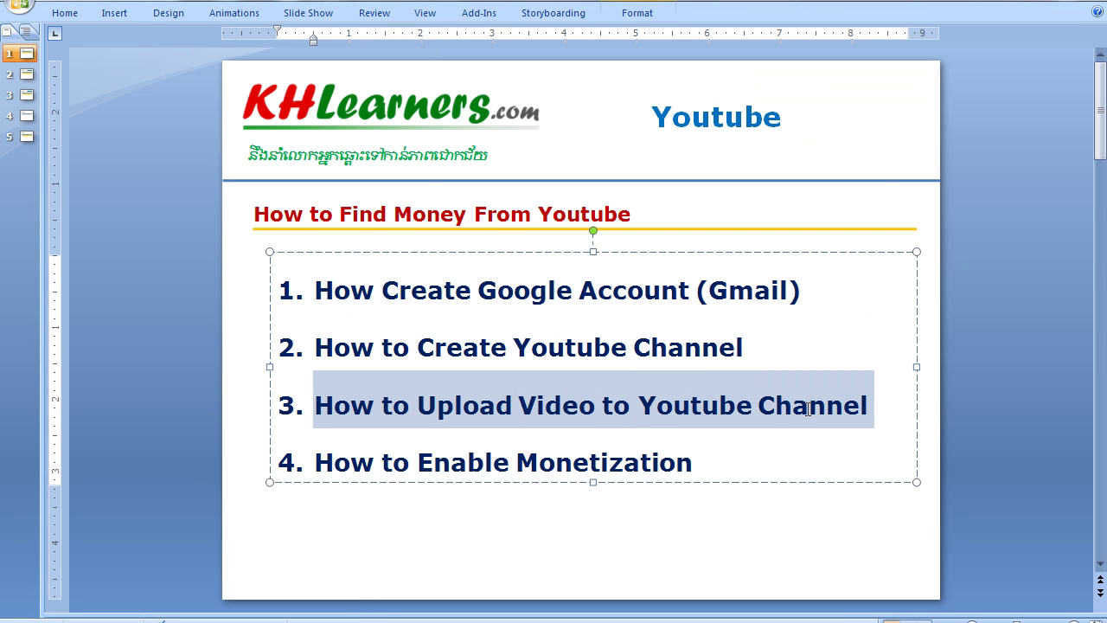
left_click(606, 558)
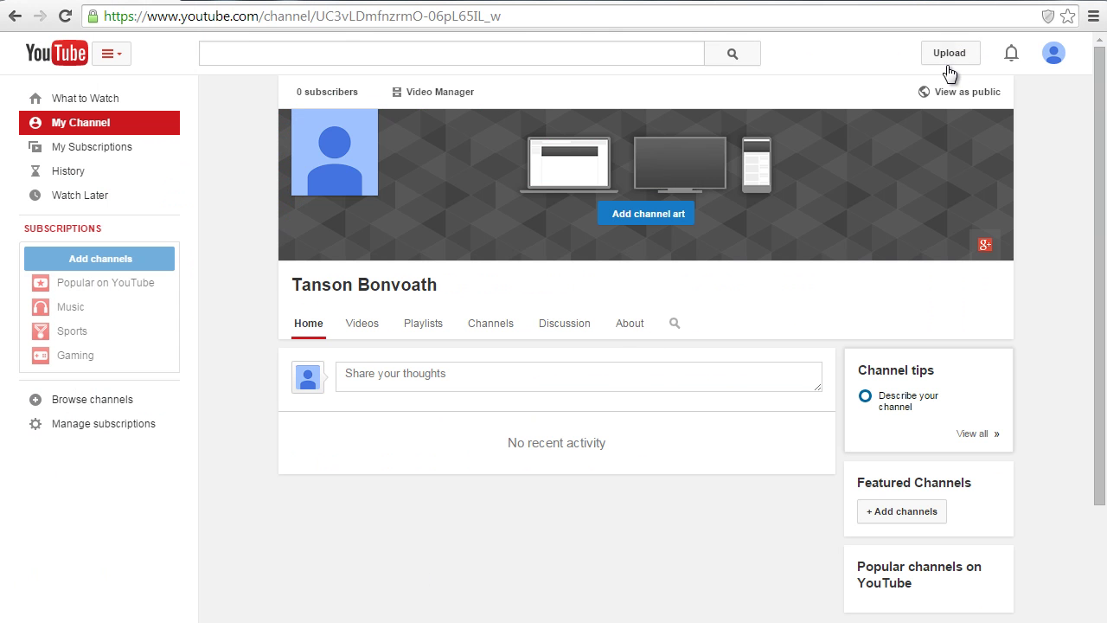
Step: Upload How to Create File Setup.wmv from the Desktop as a public video
left_click(948, 57)
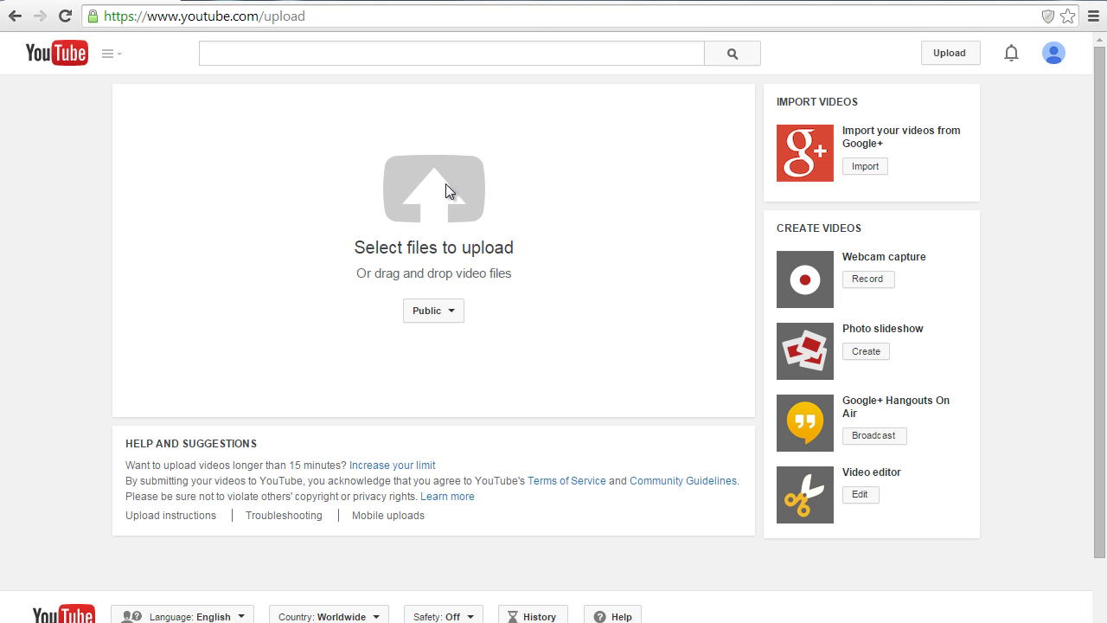
left_click(449, 192)
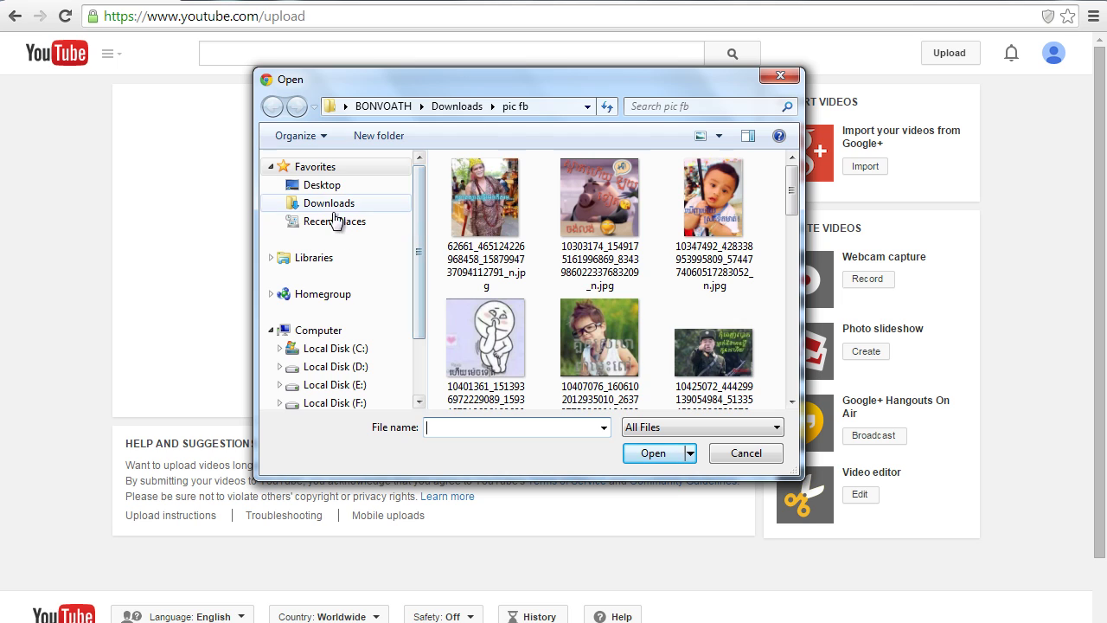
left_click(307, 186)
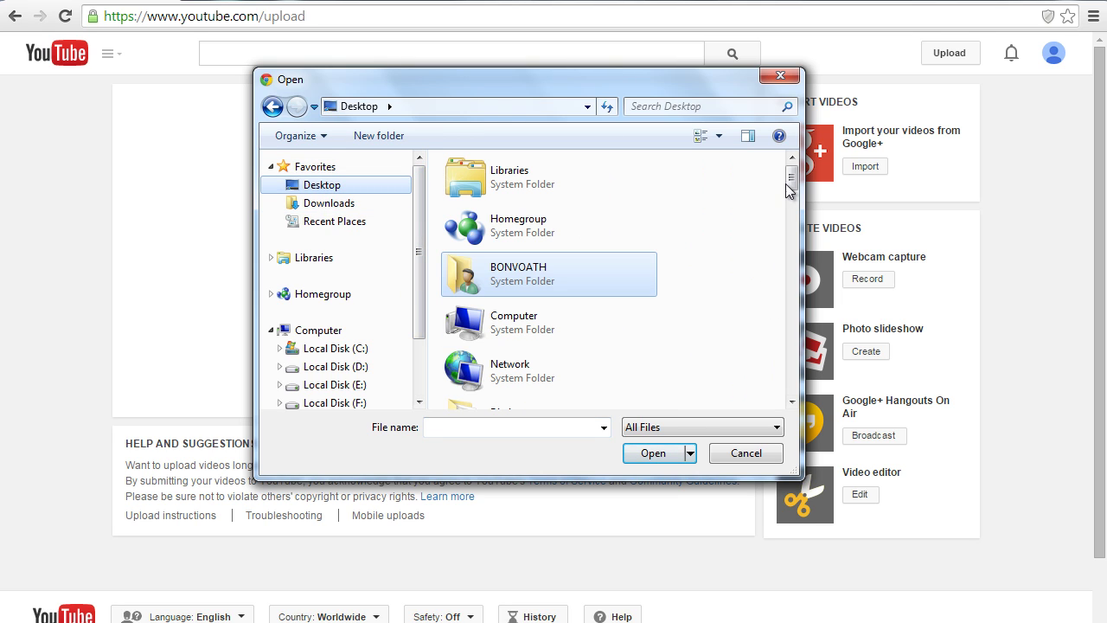
left_click_drag(786, 184, 765, 244)
left_click_drag(800, 476, 942, 602)
left_click(568, 425)
left_click(729, 326)
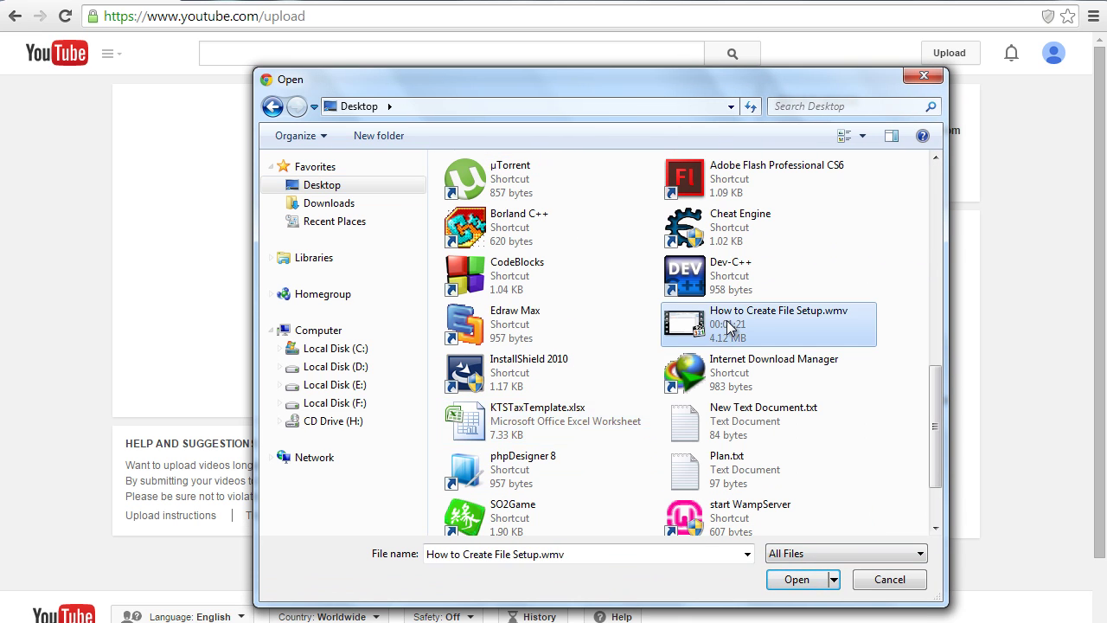
double_click(727, 326)
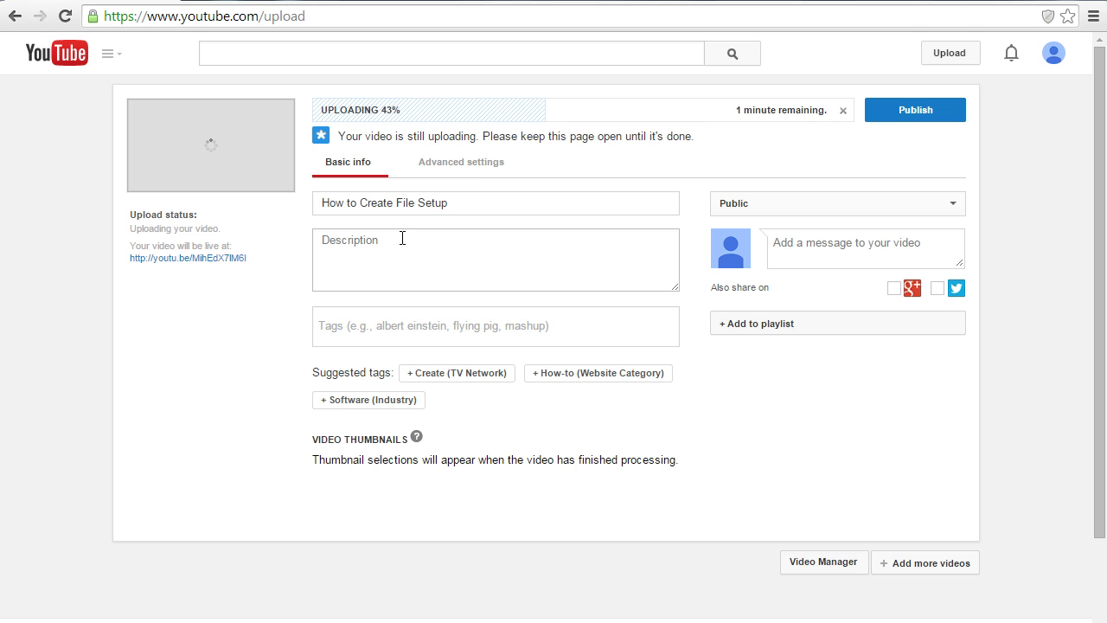
Step: Add the video to a new public playlist called 'Programming'
left_click(776, 326)
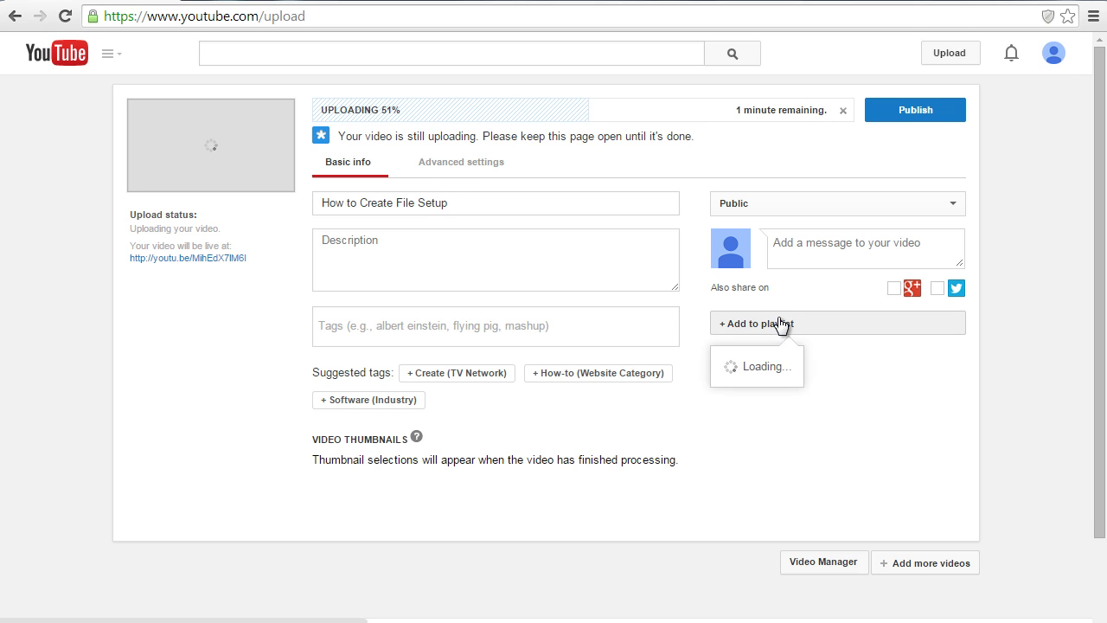
left_click(788, 417)
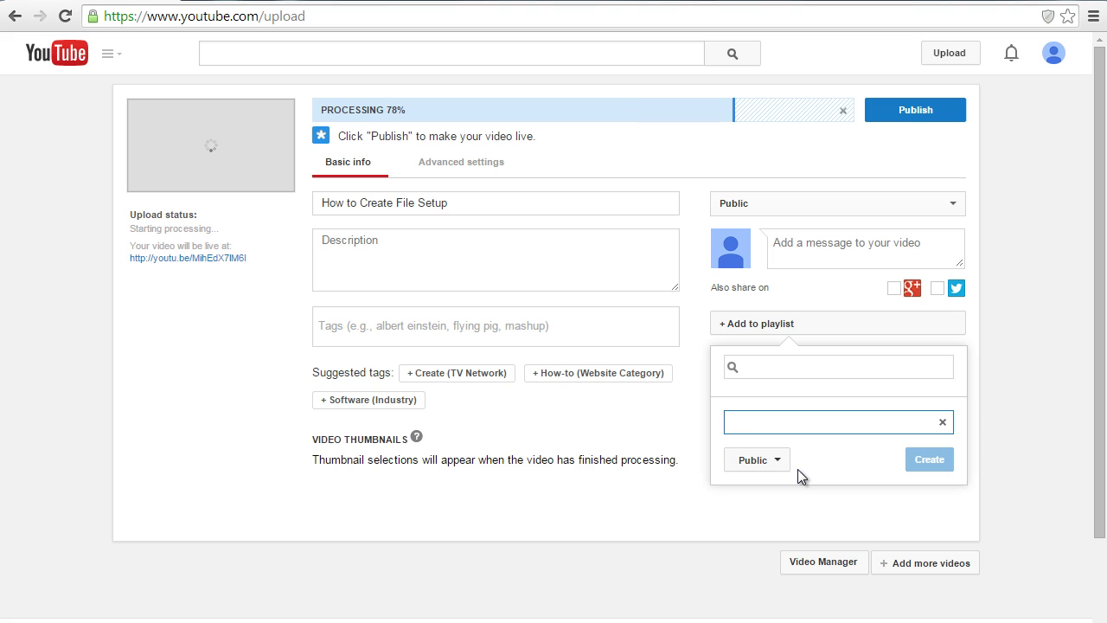
type("So")
key("BackSpace")
key("BackSpace")
type("P")
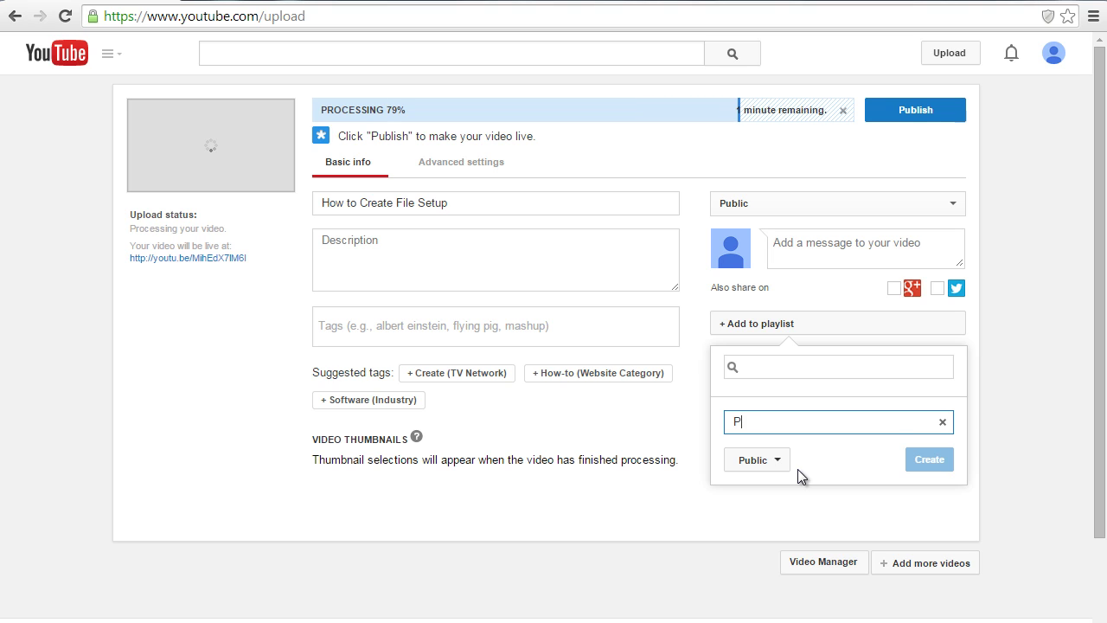
type("rogramming")
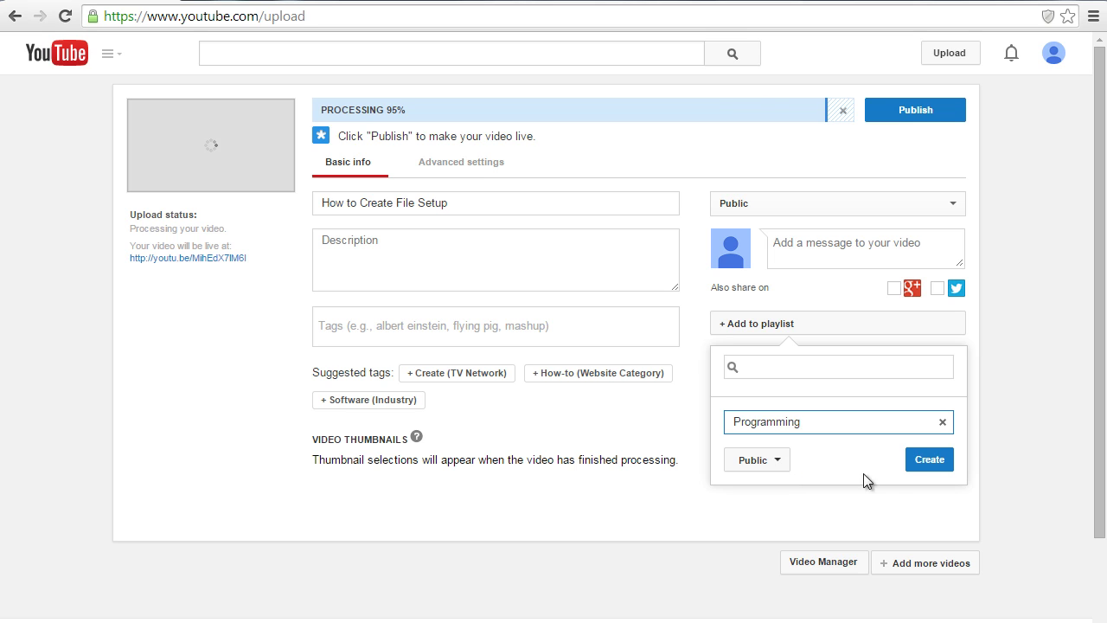
left_click(930, 459)
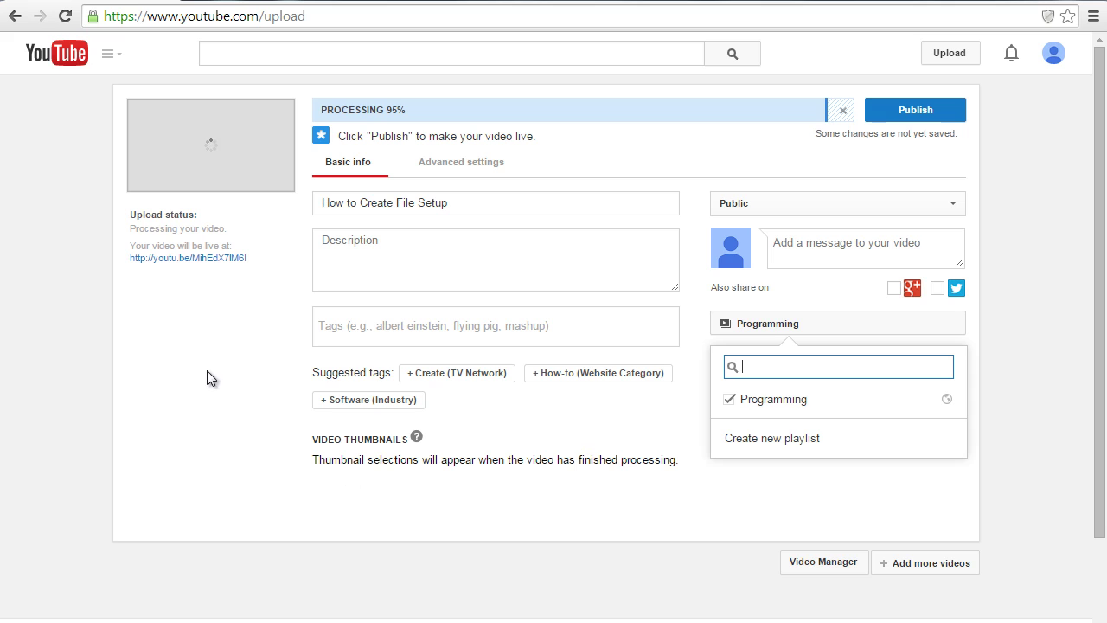
left_click(349, 246)
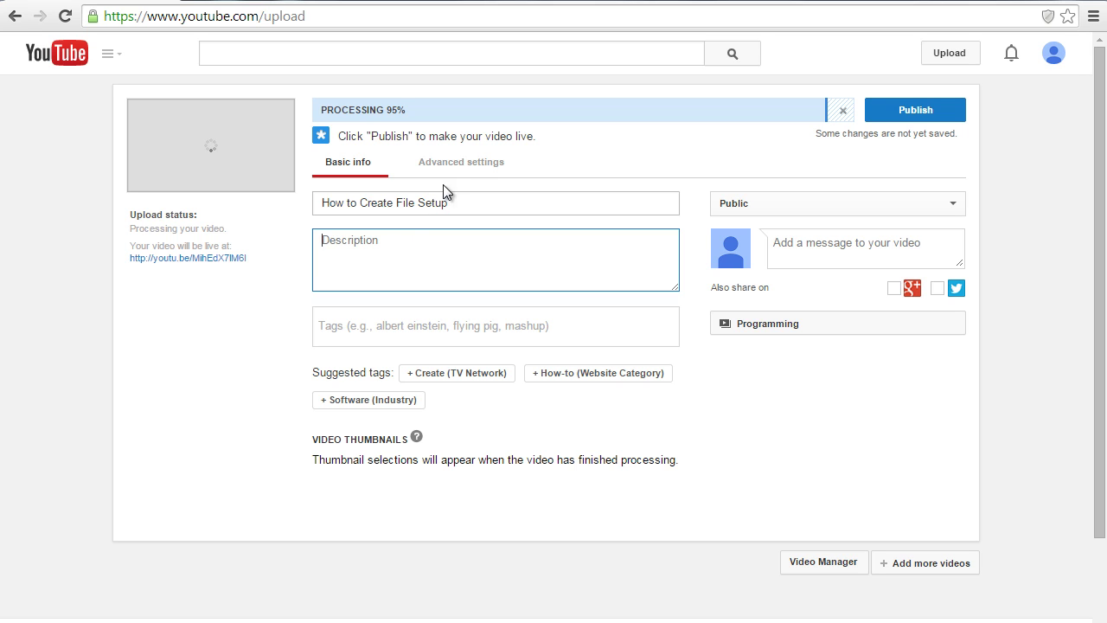
Step: In the video's advanced settings, set the recording date to today
left_click(461, 163)
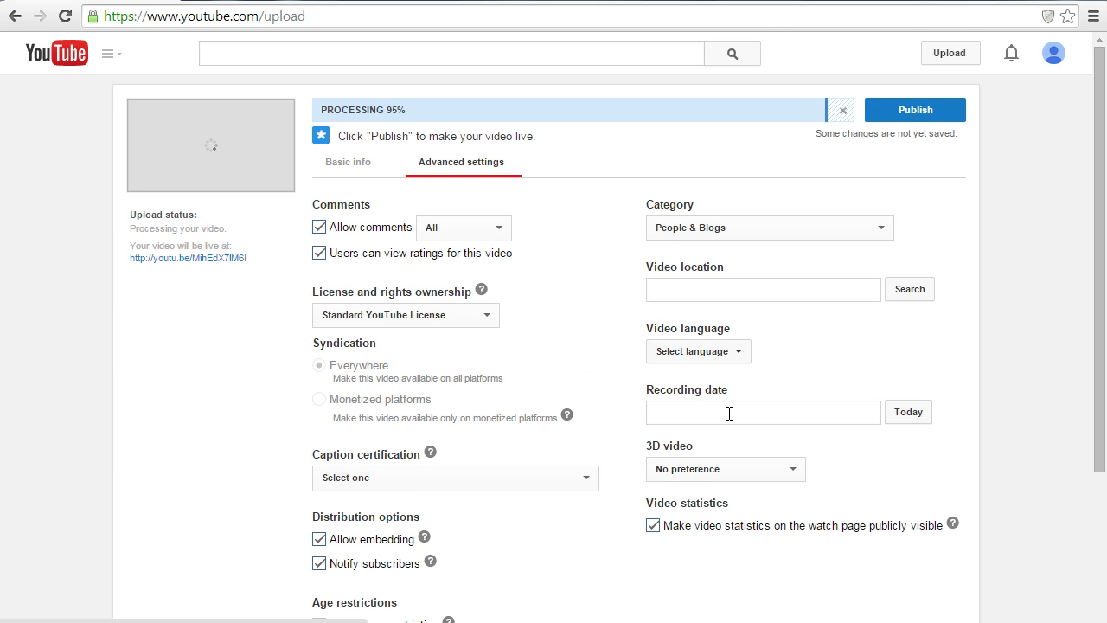
left_click(910, 413)
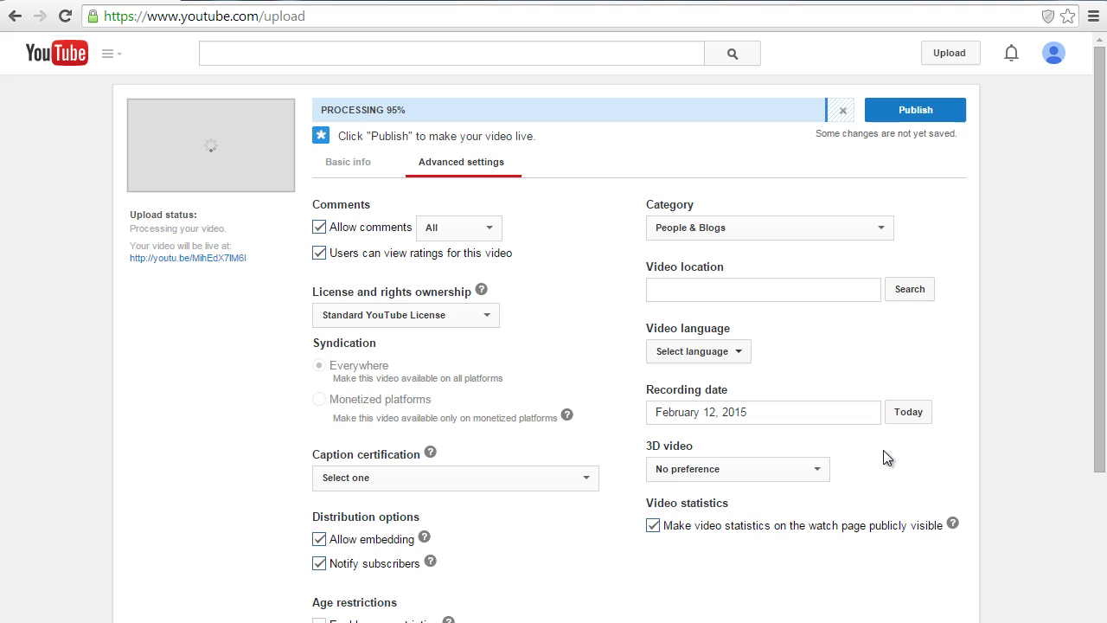
scroll(880, 451, "down", 1)
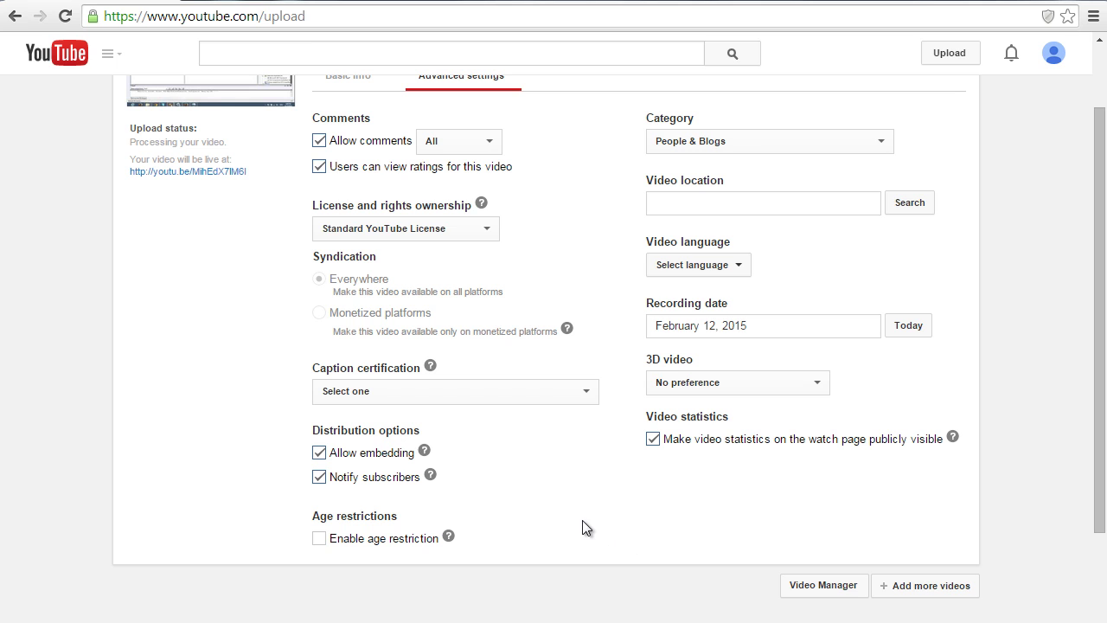
scroll(581, 529, "up", 1)
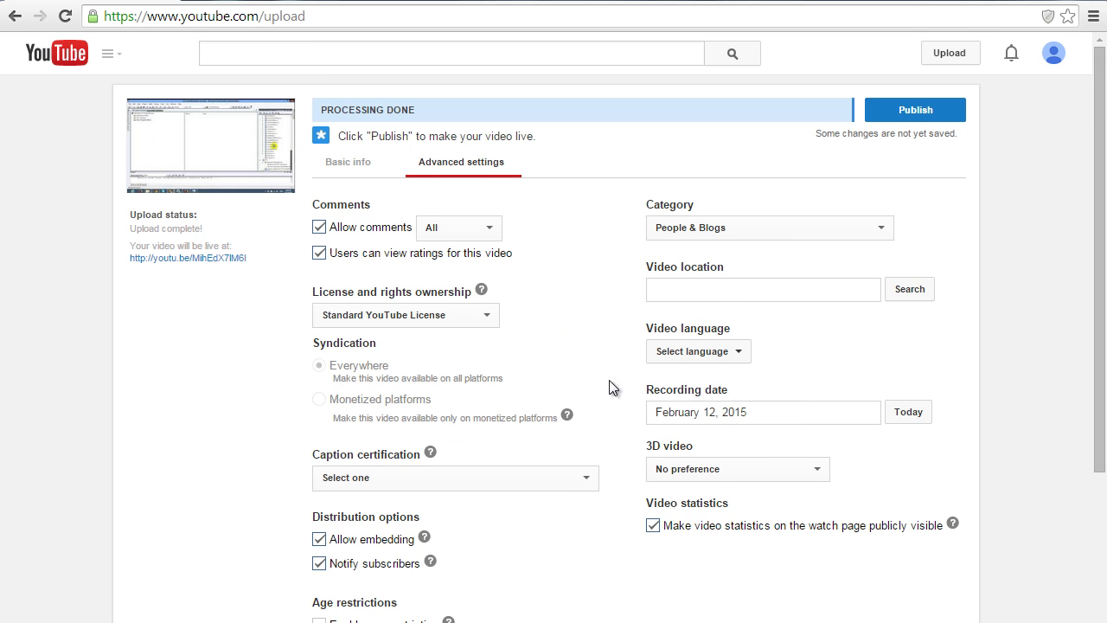
Step: Change the video category to Education and return to Basic info
left_click(747, 230)
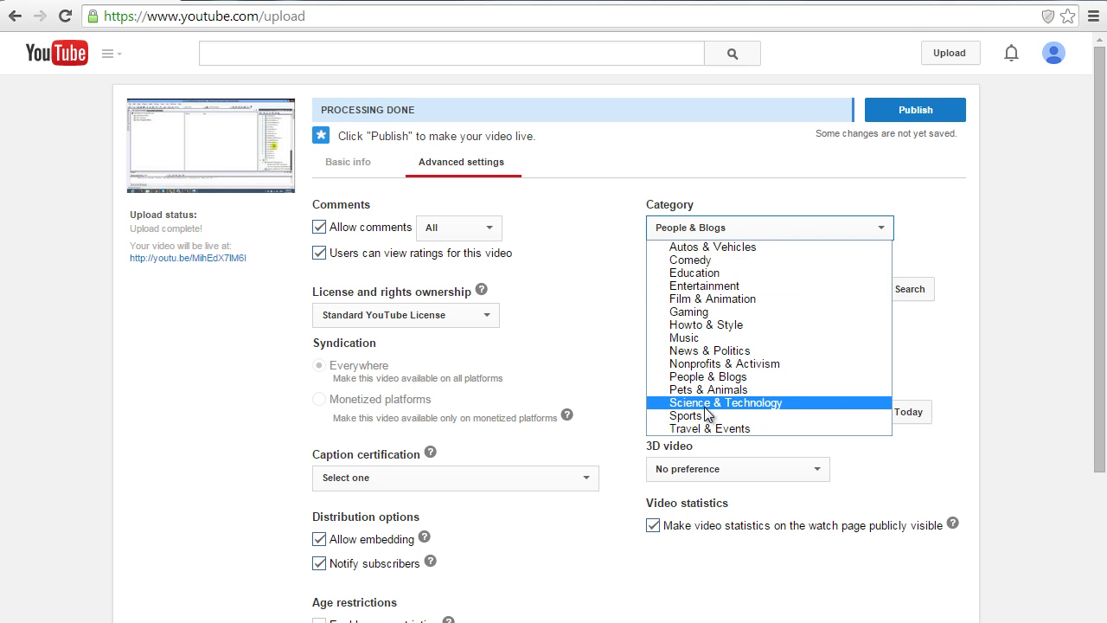
left_click(729, 287)
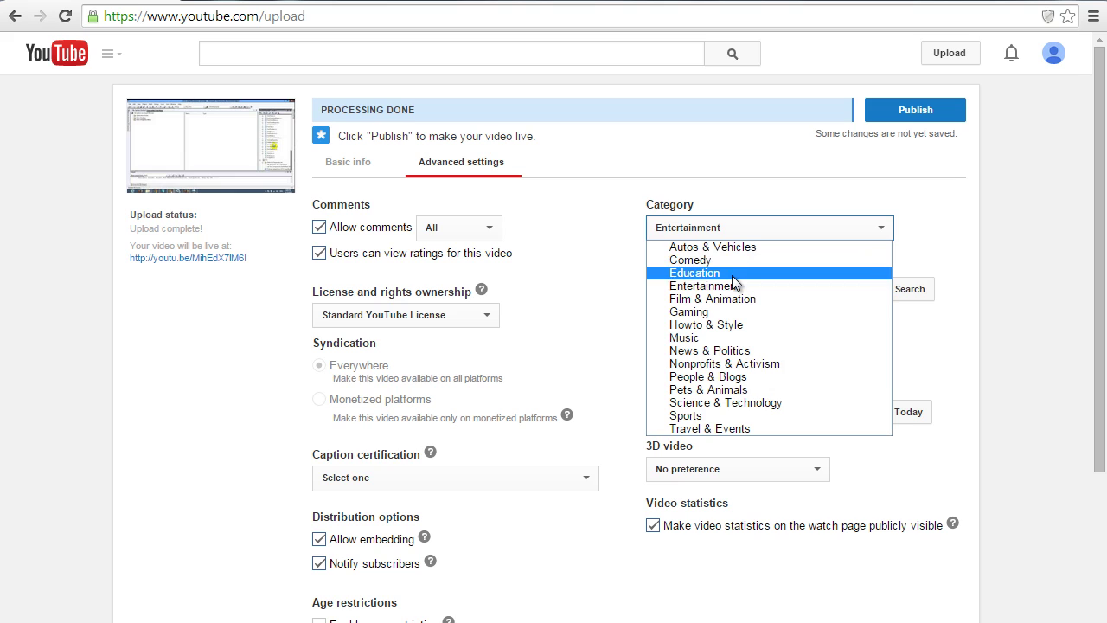
left_click(735, 273)
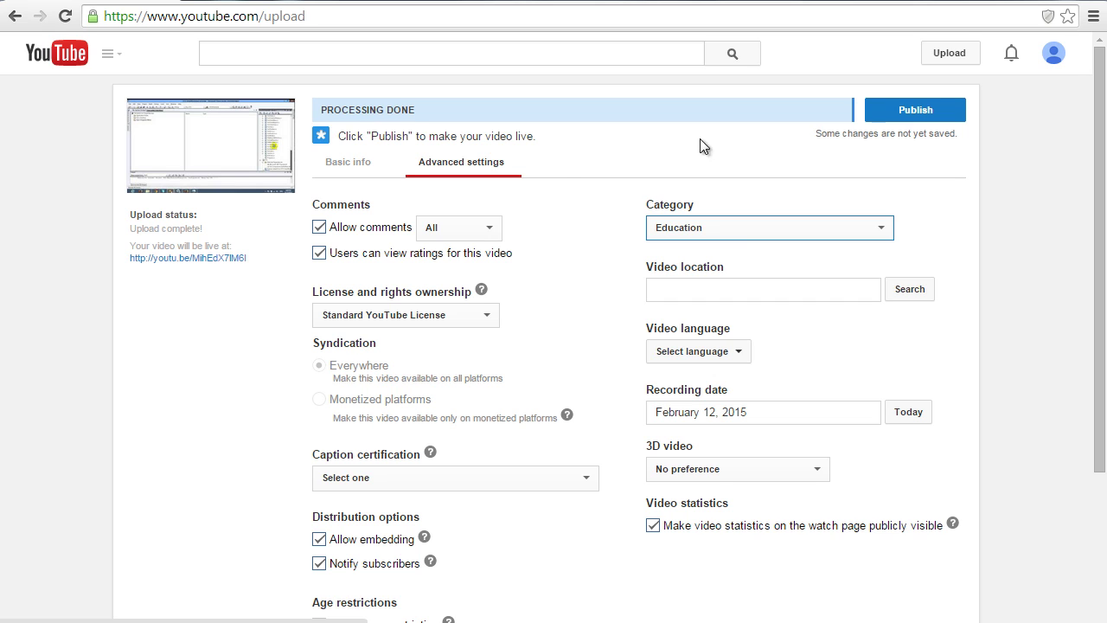
left_click(351, 169)
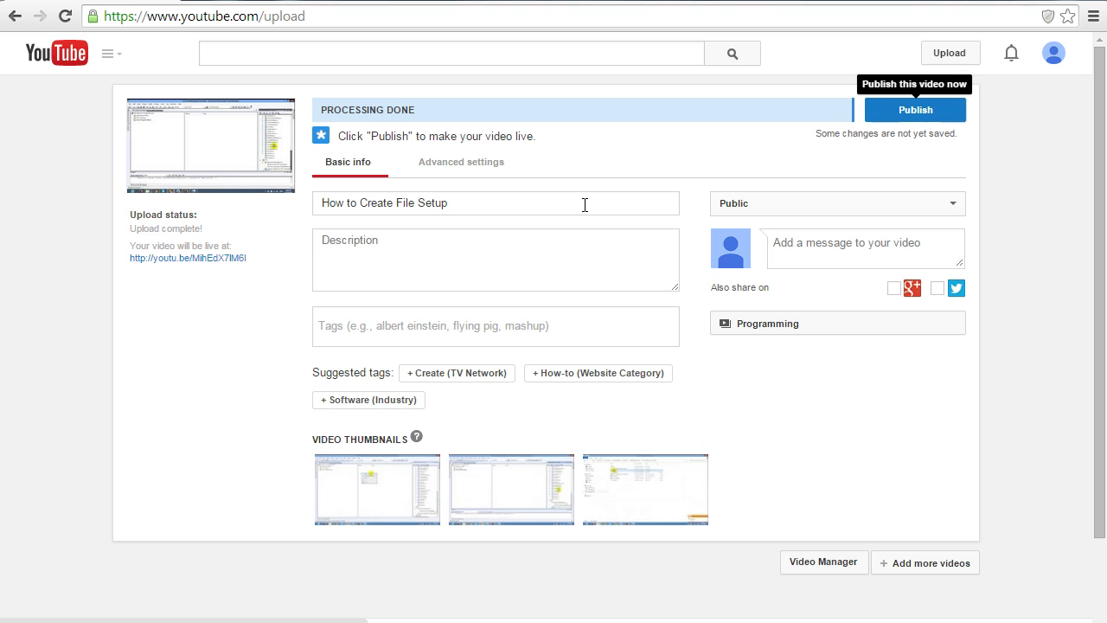
Step: Append 'Visual Studio 2008' so the title reads 'How to Create File Setup in Visual Studio 2008'
left_click(495, 204)
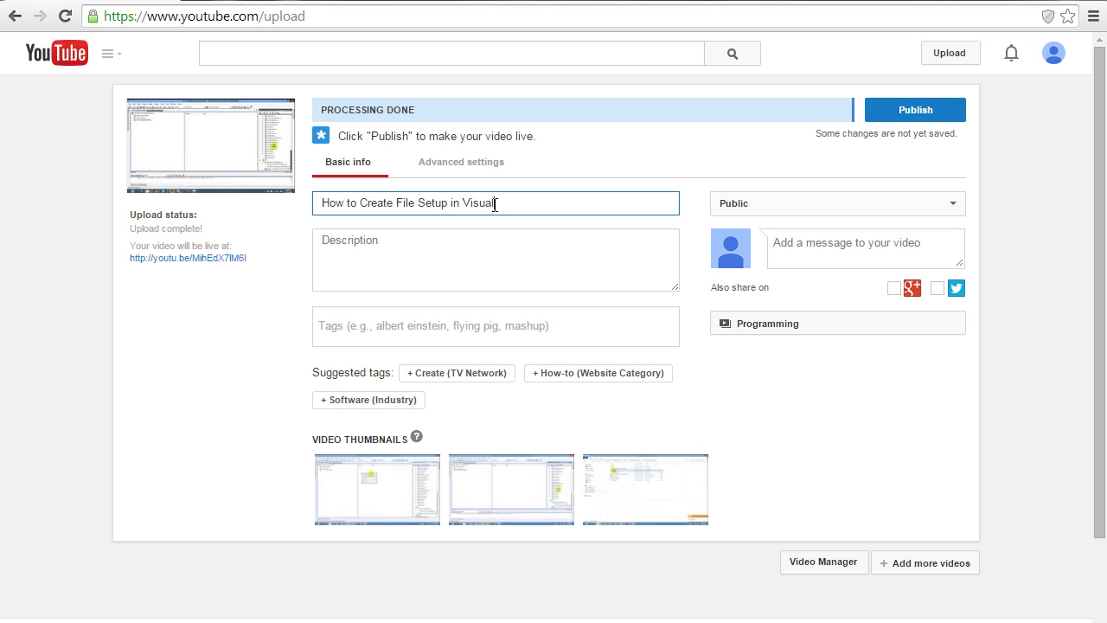
type("Visual Stud")
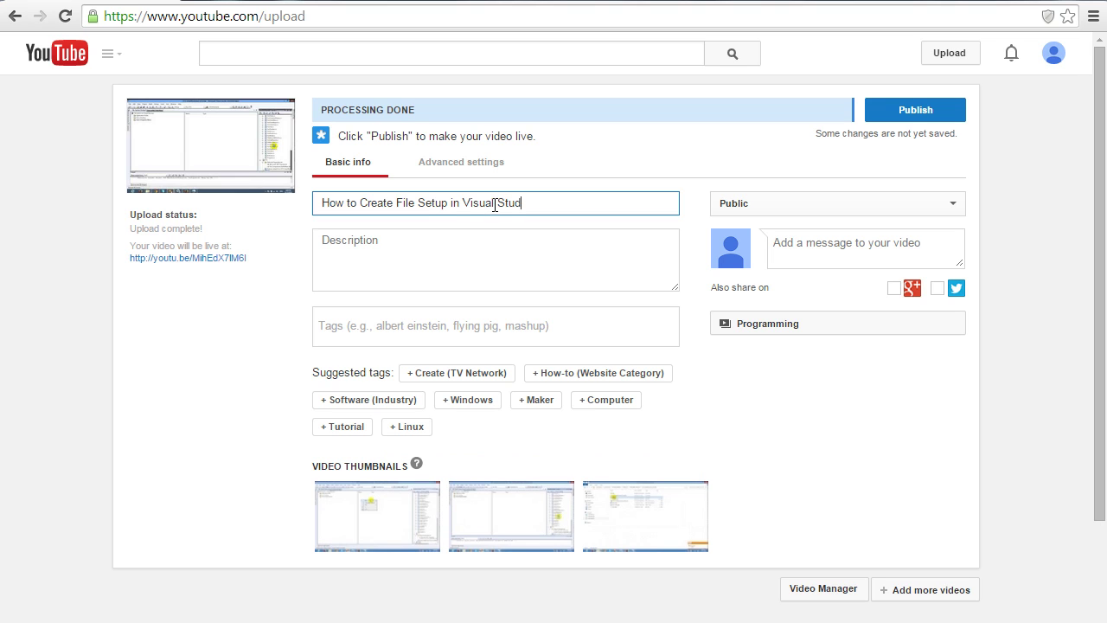
type("io")
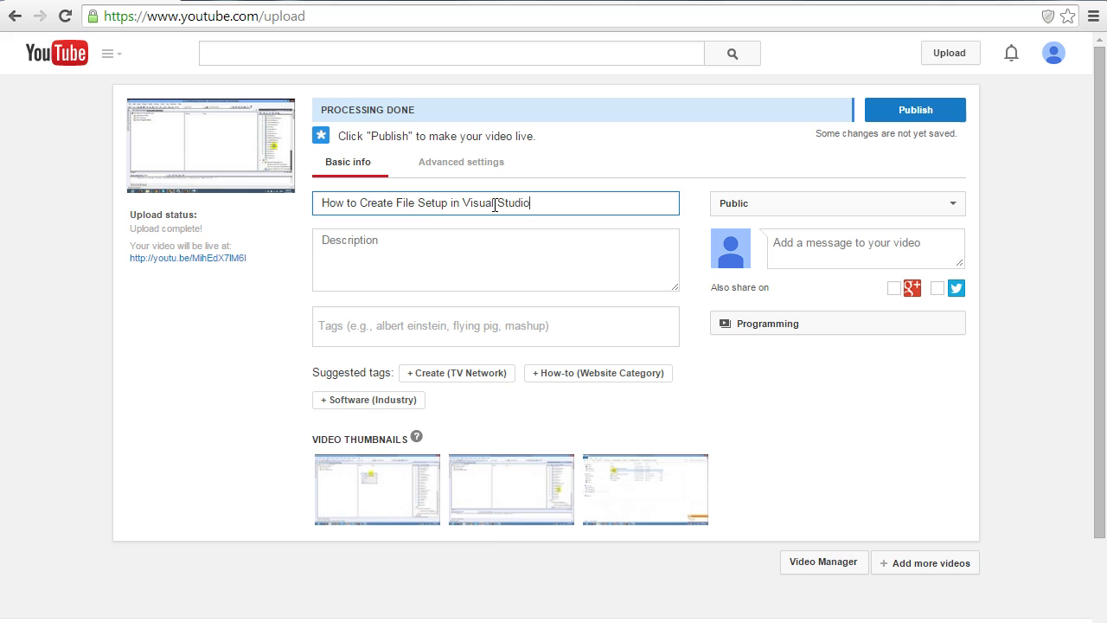
type(" 2008")
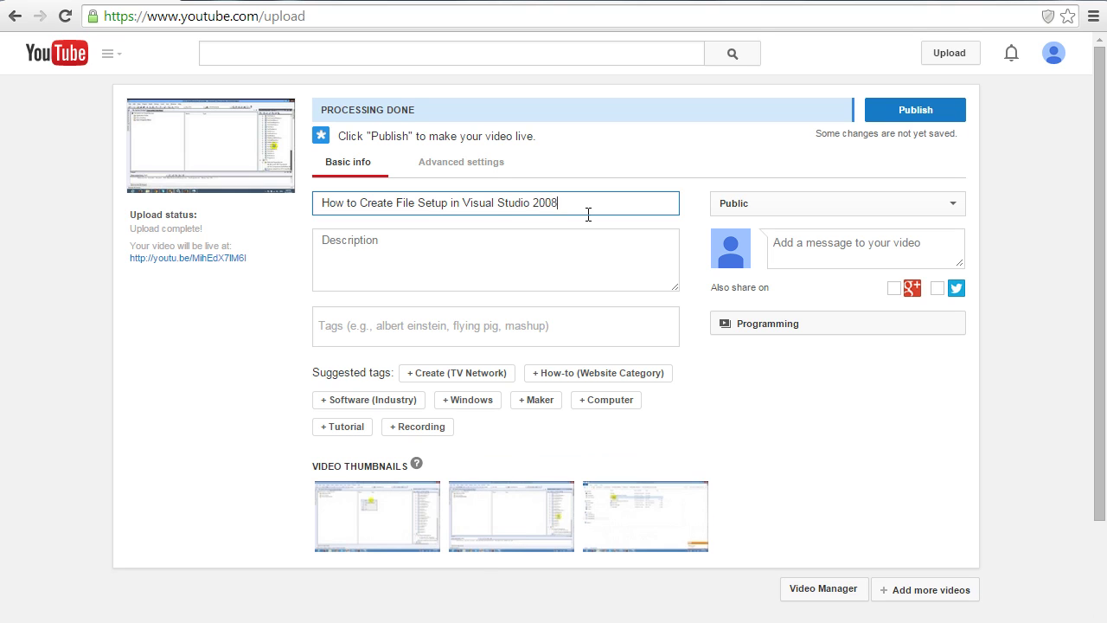
left_click(863, 423)
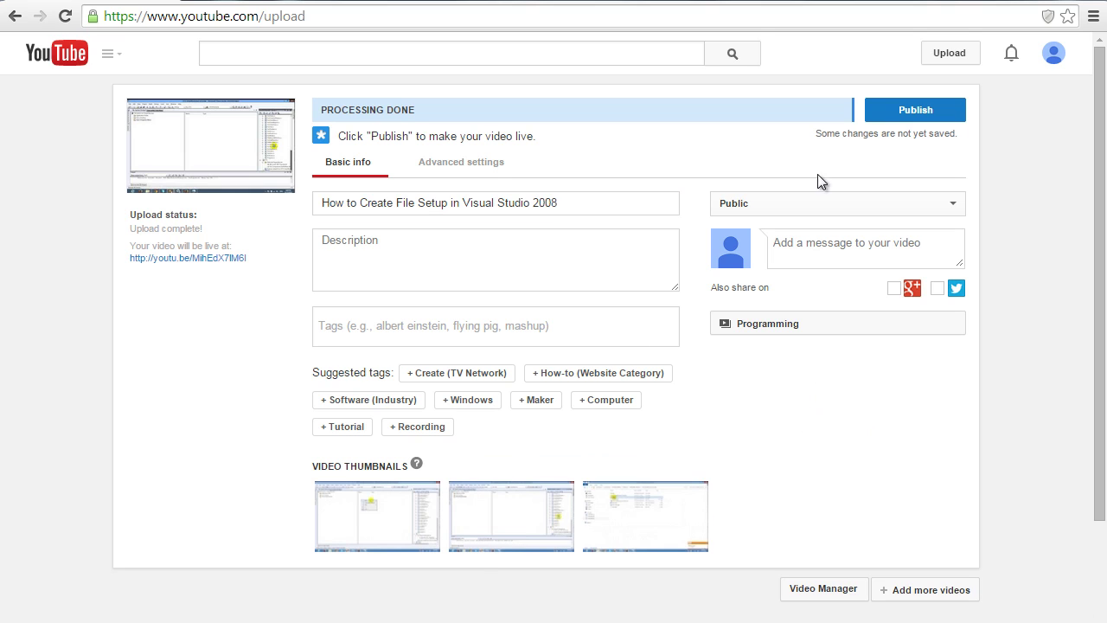
Step: Publish the video, open its watch page from Video Manager, and play it briefly
left_click(915, 111)
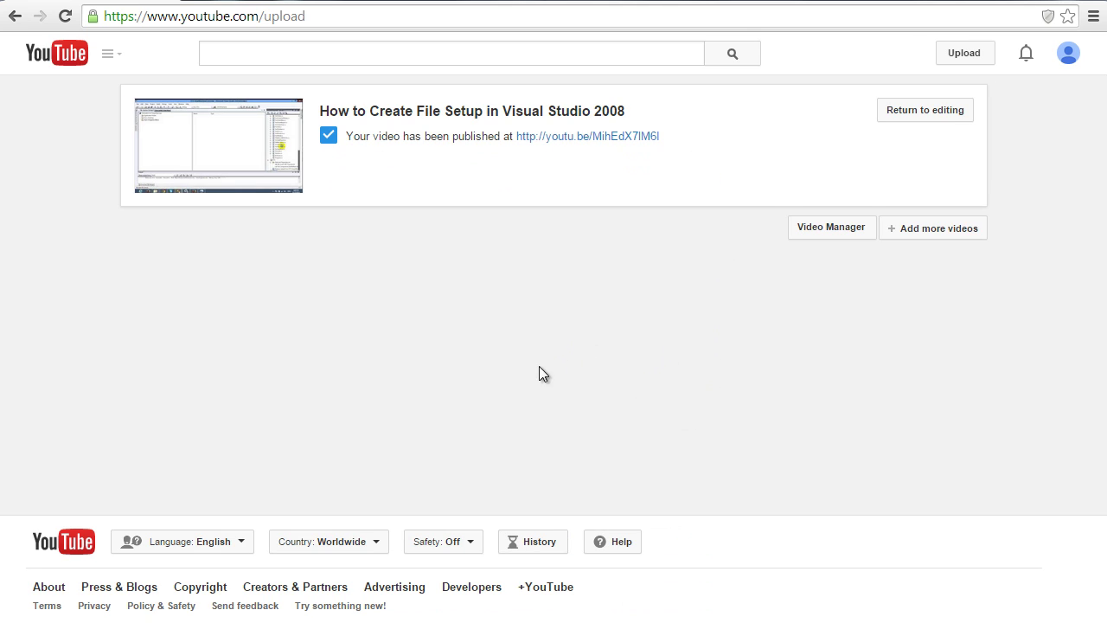
left_click(832, 230)
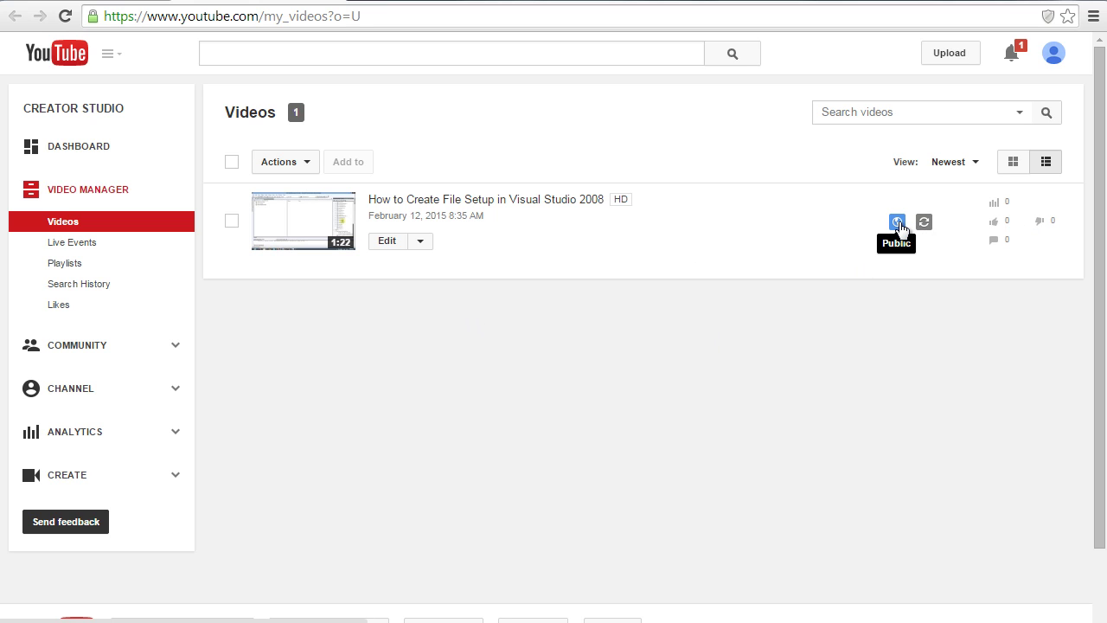
left_click(448, 199)
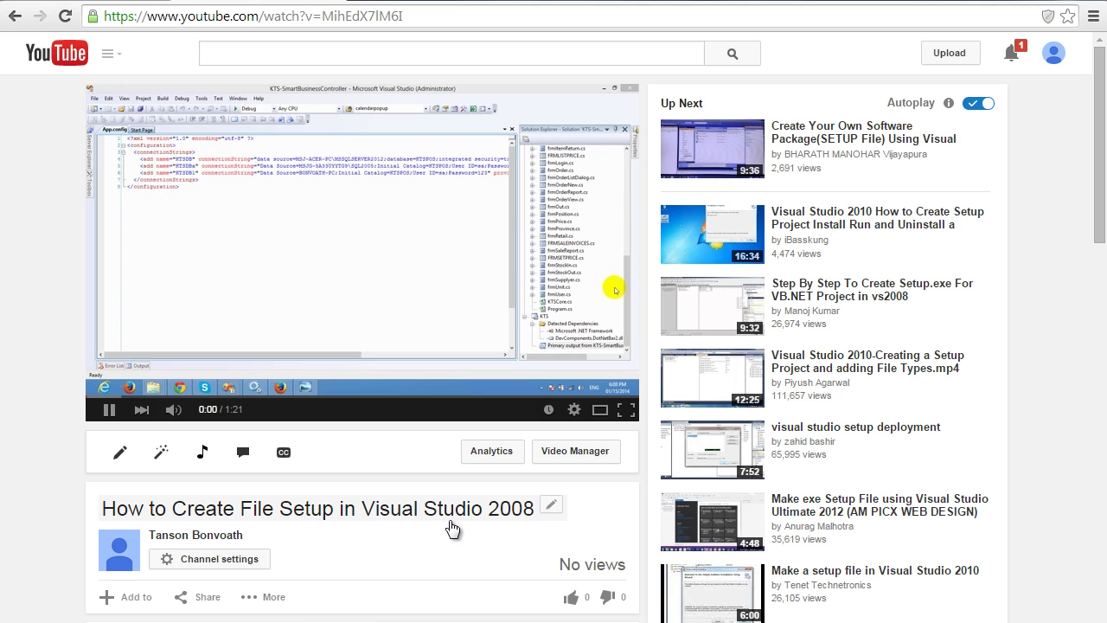
left_click(112, 416)
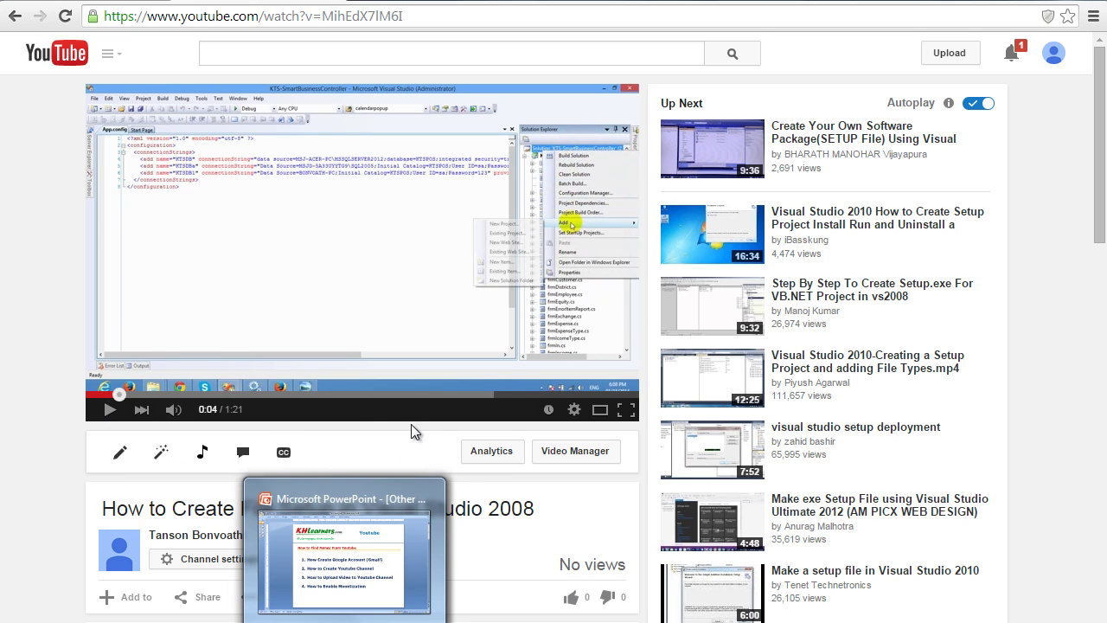
left_click(297, 621)
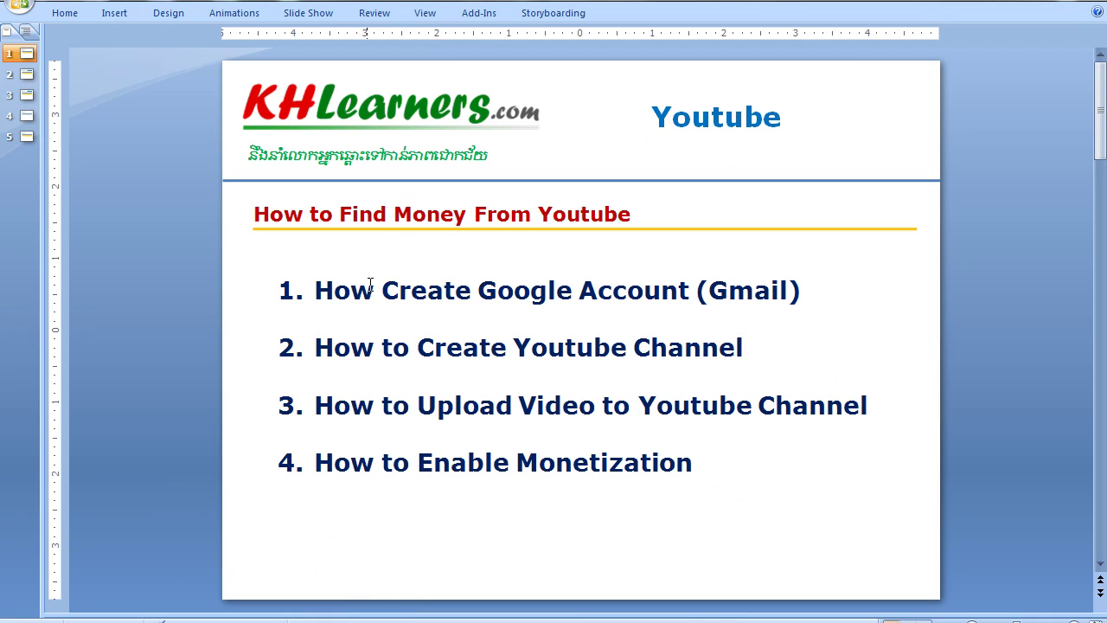
left_click(340, 622)
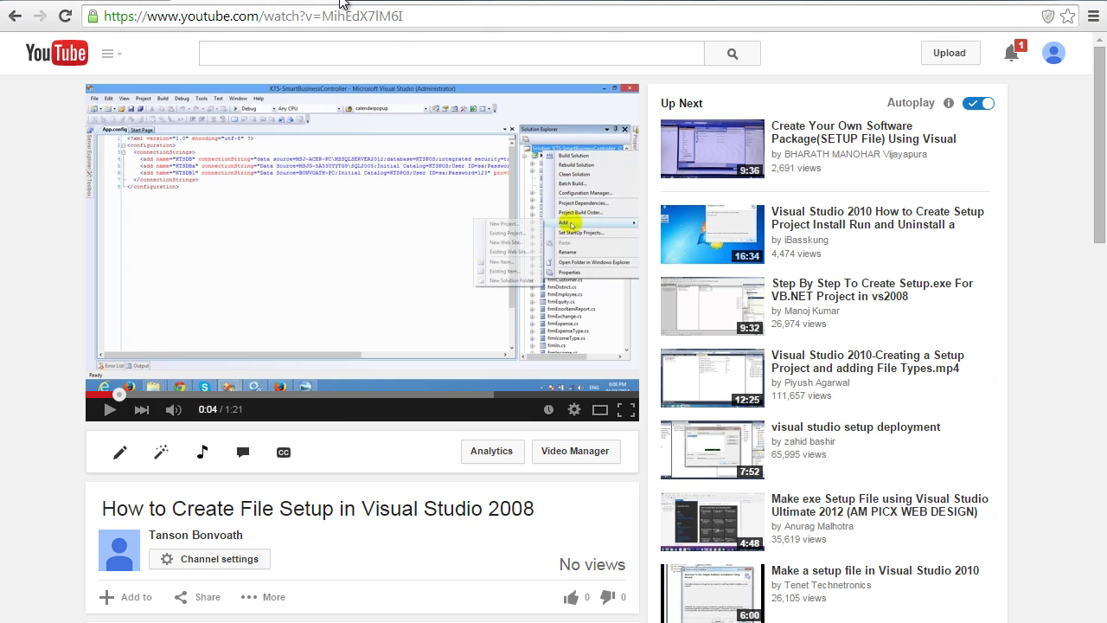
Step: Return to the publish confirmation, check notifications, and open YouTube settings from the account menu
left_click(251, 1)
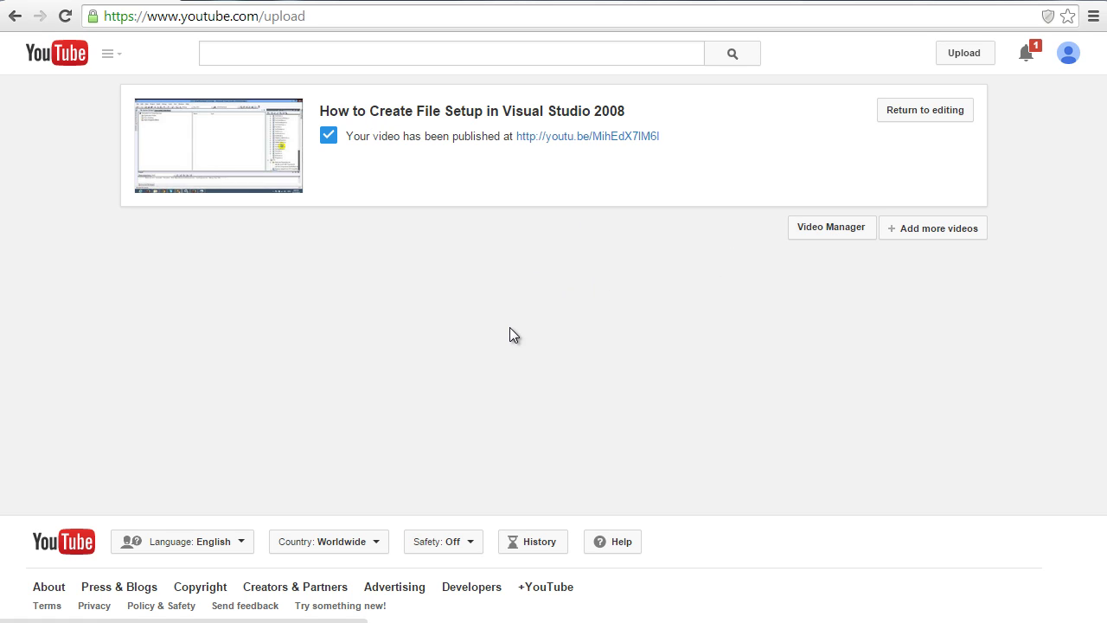
left_click(1027, 54)
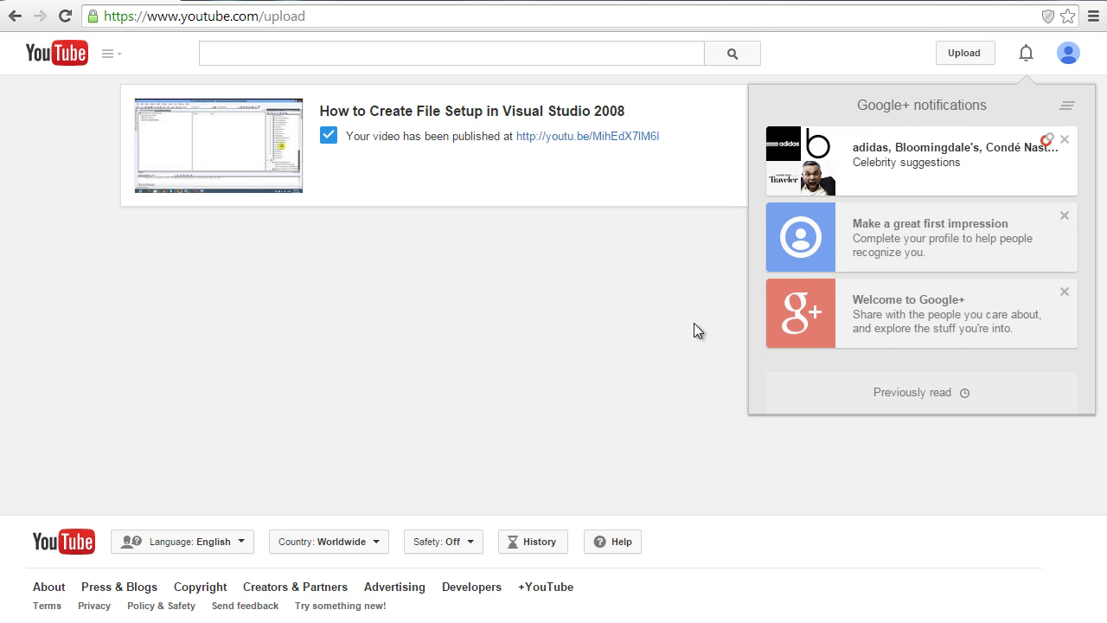
left_click(598, 344)
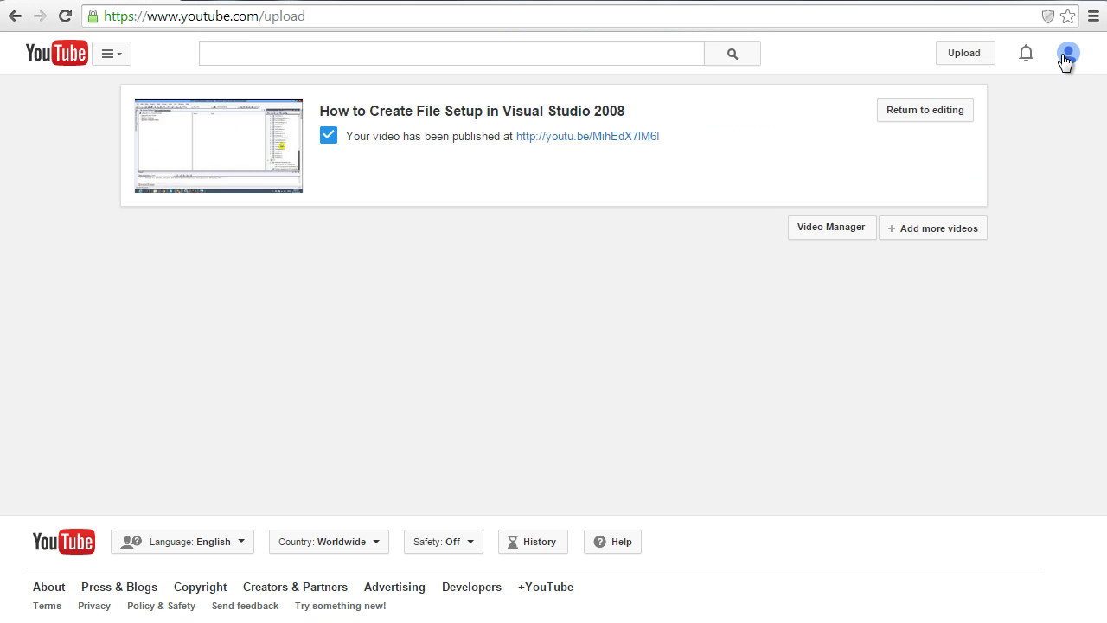
left_click(1068, 58)
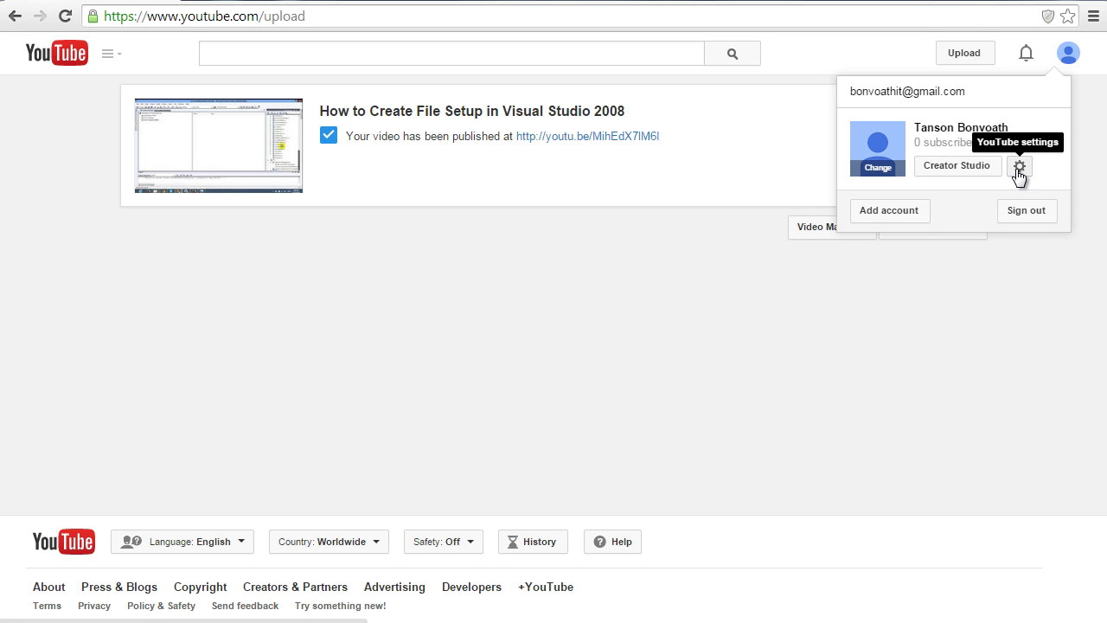
left_click(1019, 171)
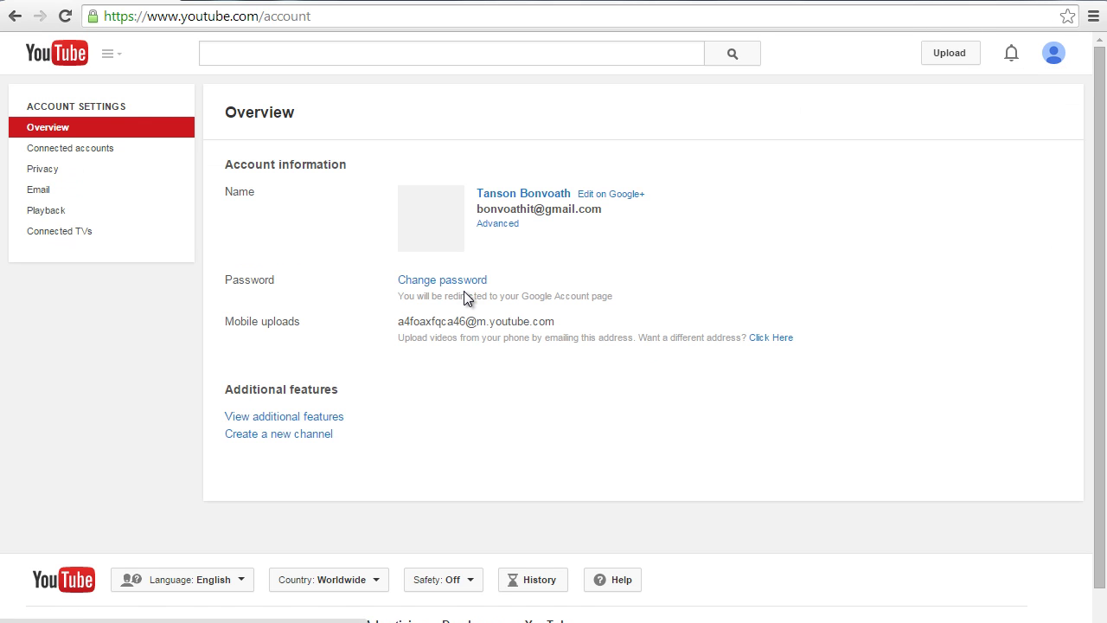
Step: Open the additional features page and check the Monetization status indicator
left_click(280, 420)
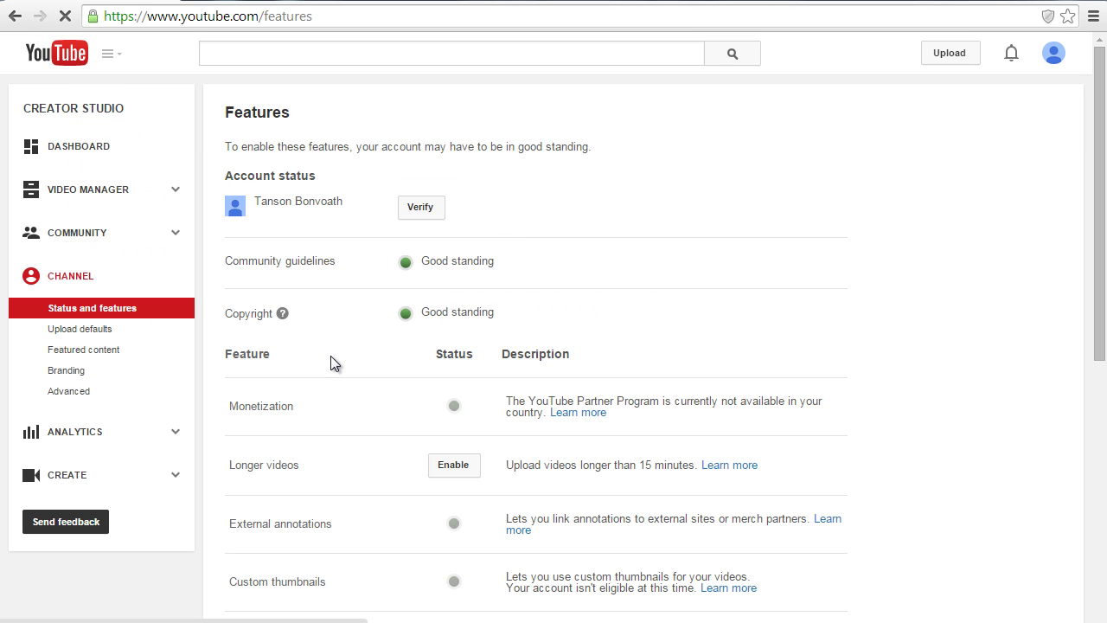
scroll(332, 356, "down", 1)
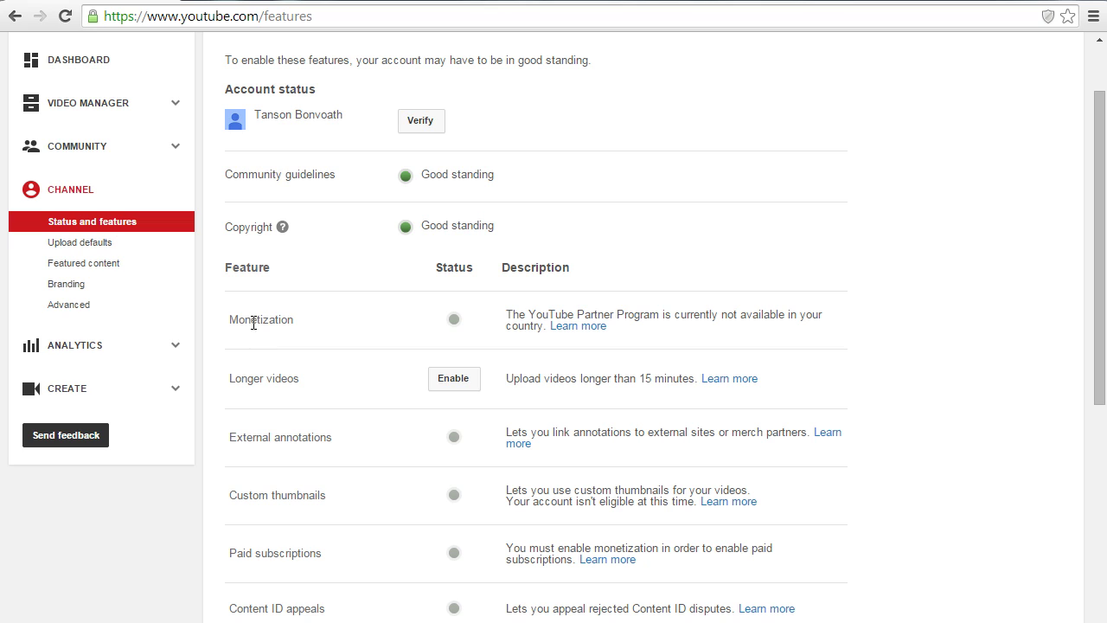
left_click_drag(232, 317, 307, 318)
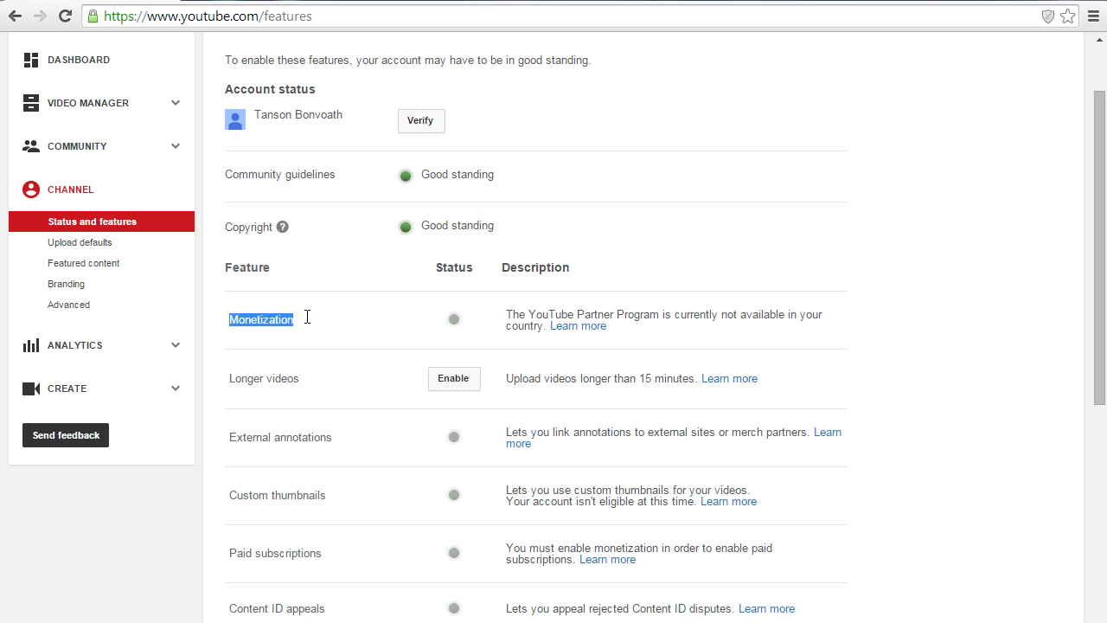
left_click(396, 328)
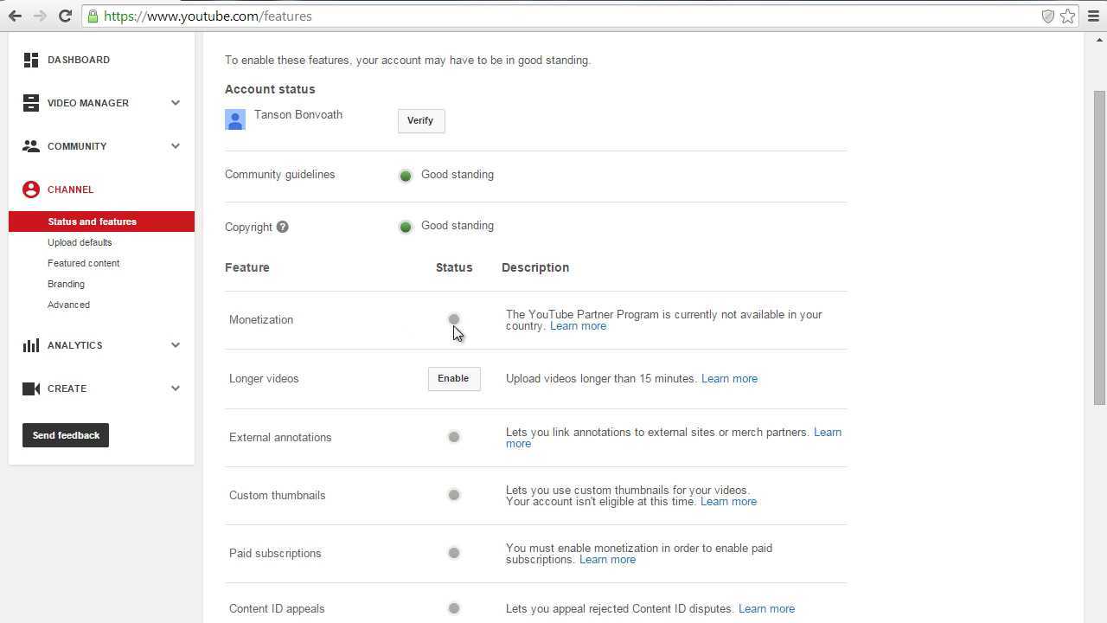
mouse_move(455, 326)
Step: Verify the account by text message, entering the phone number and then the six-digit code
left_click(421, 121)
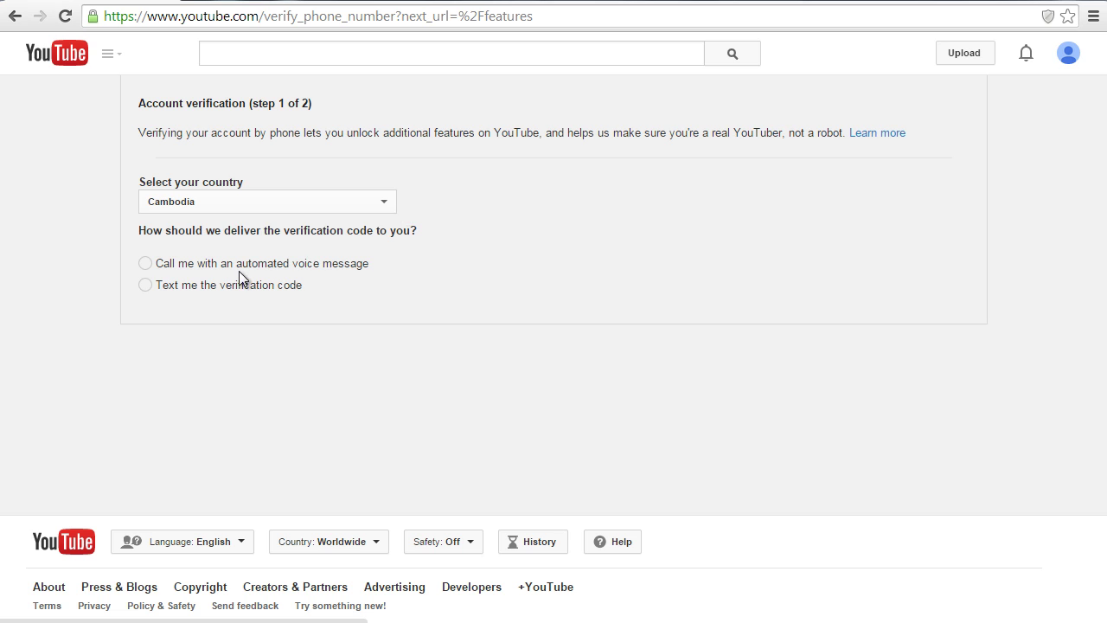
left_click(230, 285)
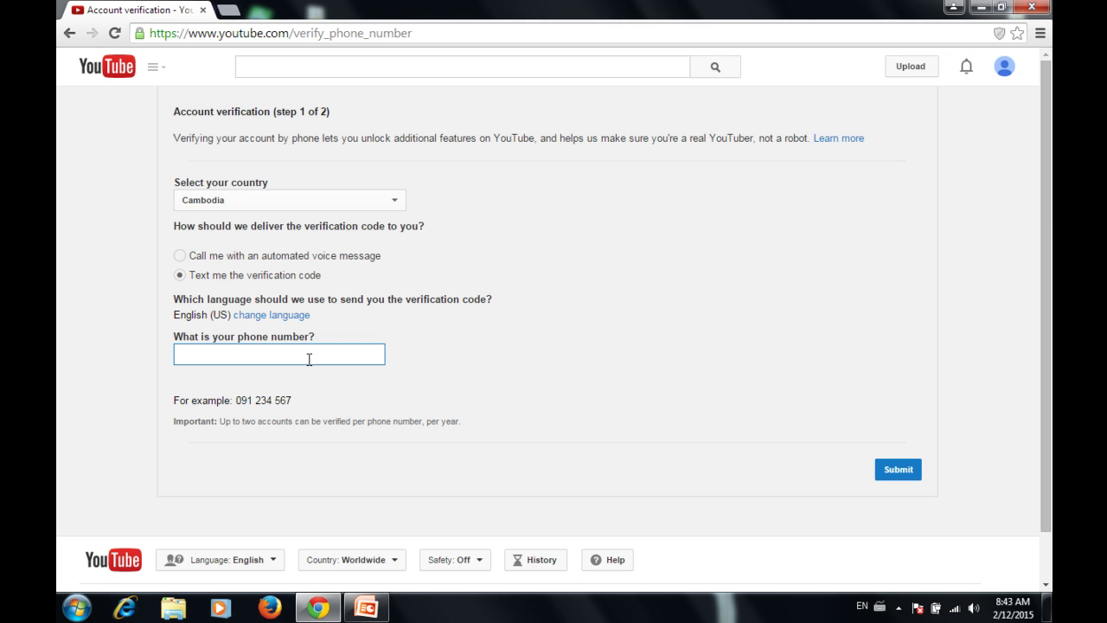
left_click(901, 472)
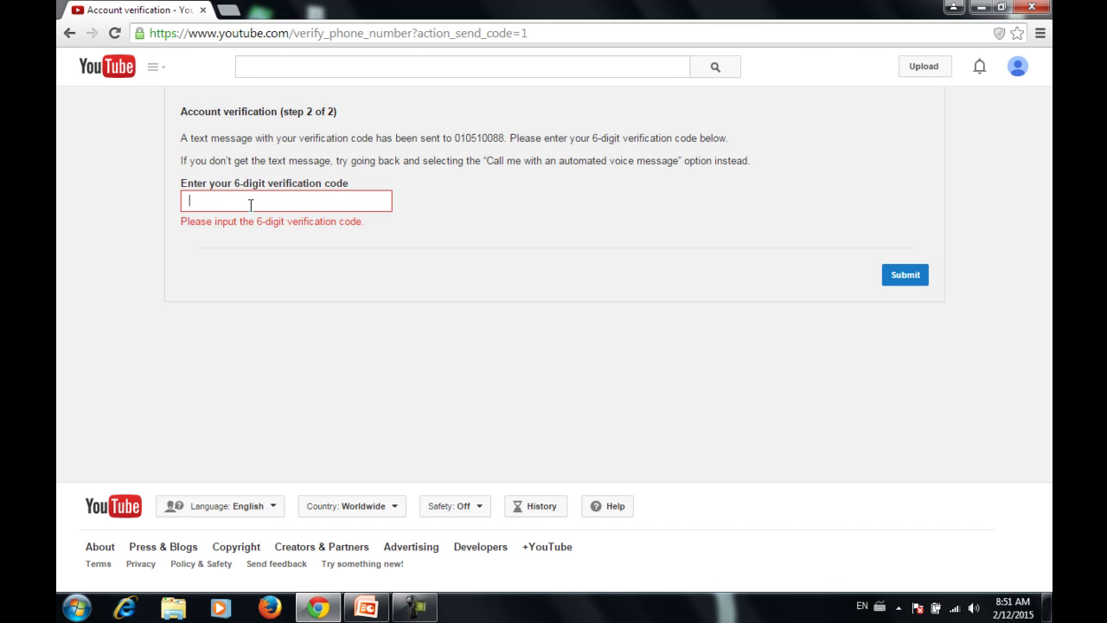
left_click(910, 277)
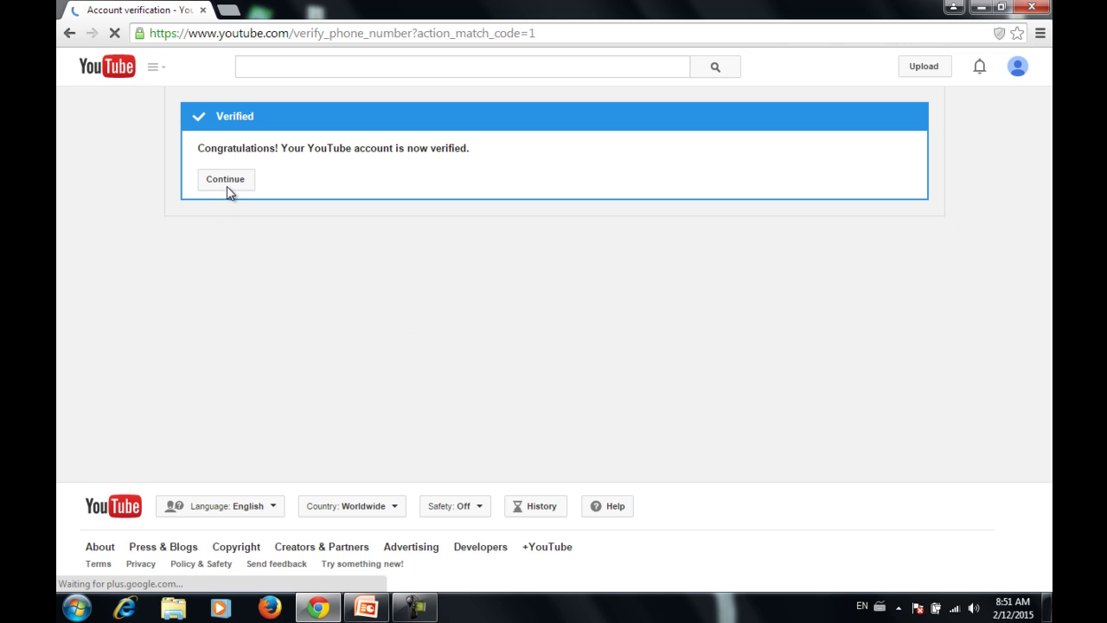
Step: Continue to the Features page and recheck Monetization status now that the account is verified
left_click(227, 181)
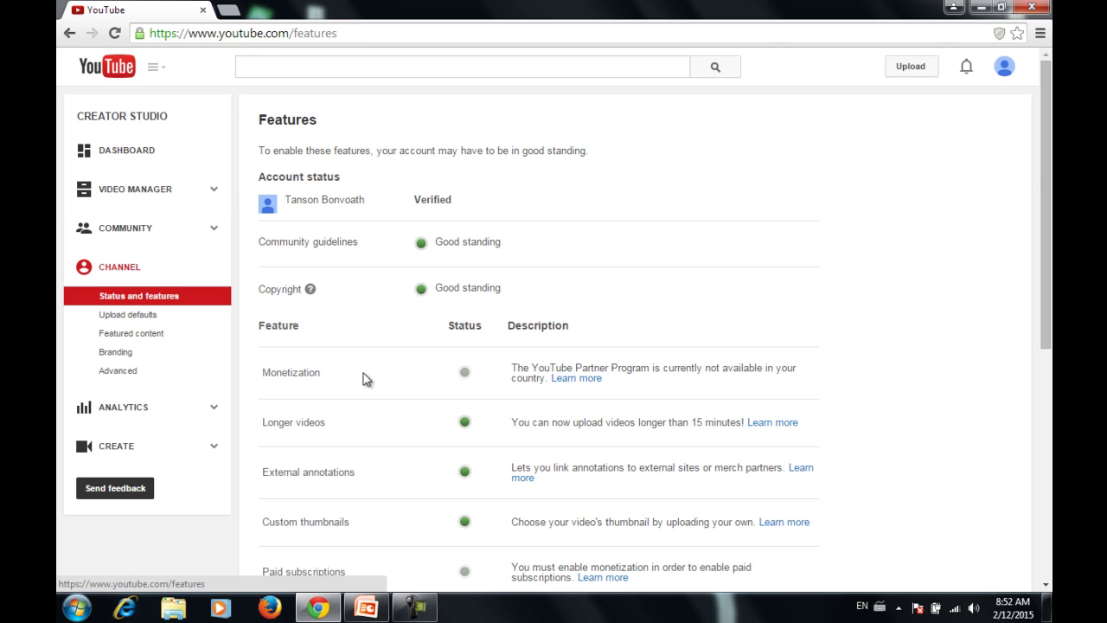
scroll(363, 378, "down", 3)
scroll(364, 379, "up", 3)
mouse_move(466, 372)
Step: Choose United Kingdom as the channel country in advanced settings and save
left_click(124, 377)
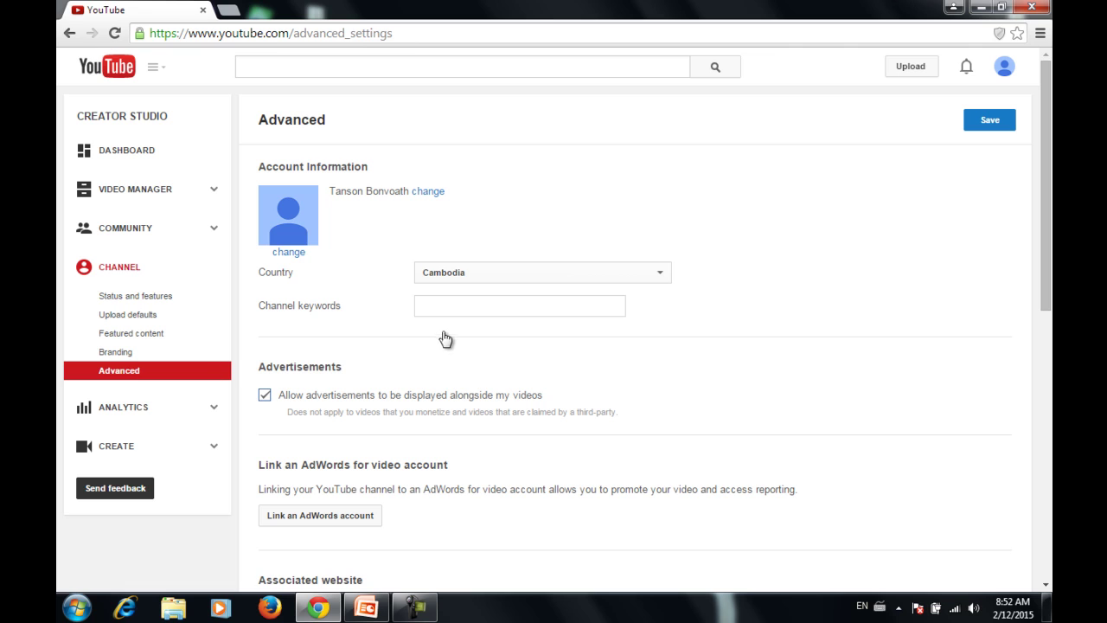
left_click(625, 280)
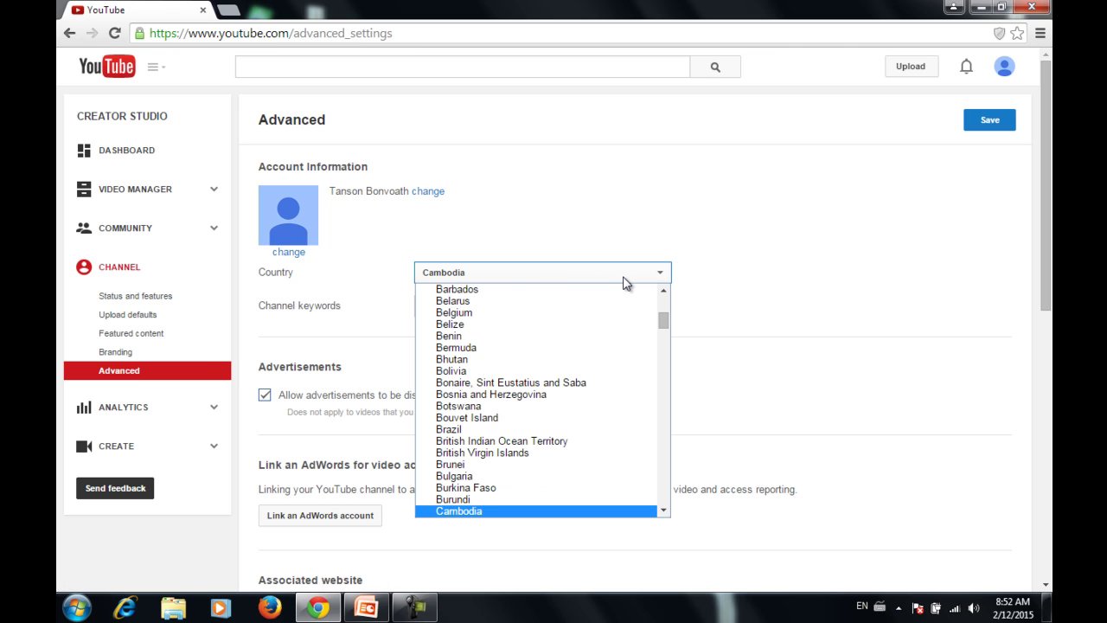
key("u")
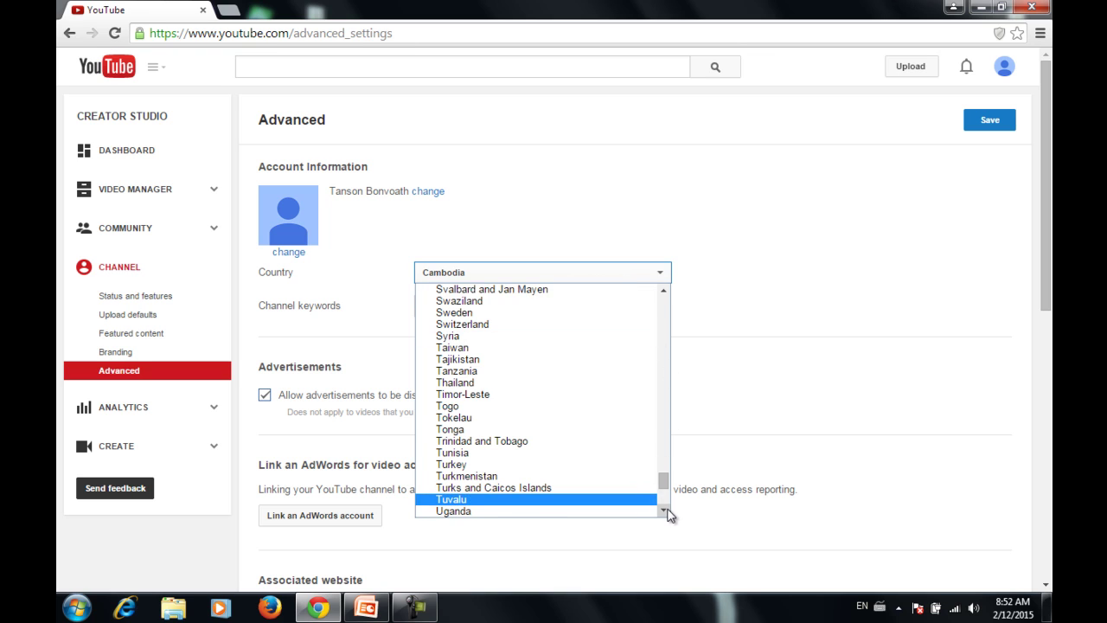
scroll(669, 514, "down", 3)
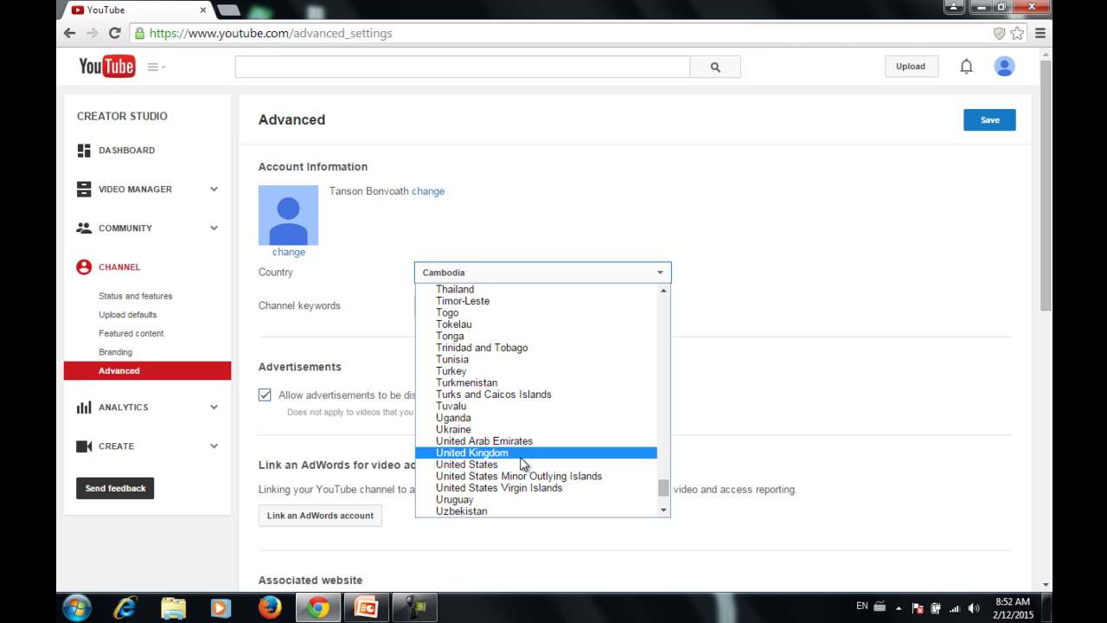
left_click(523, 454)
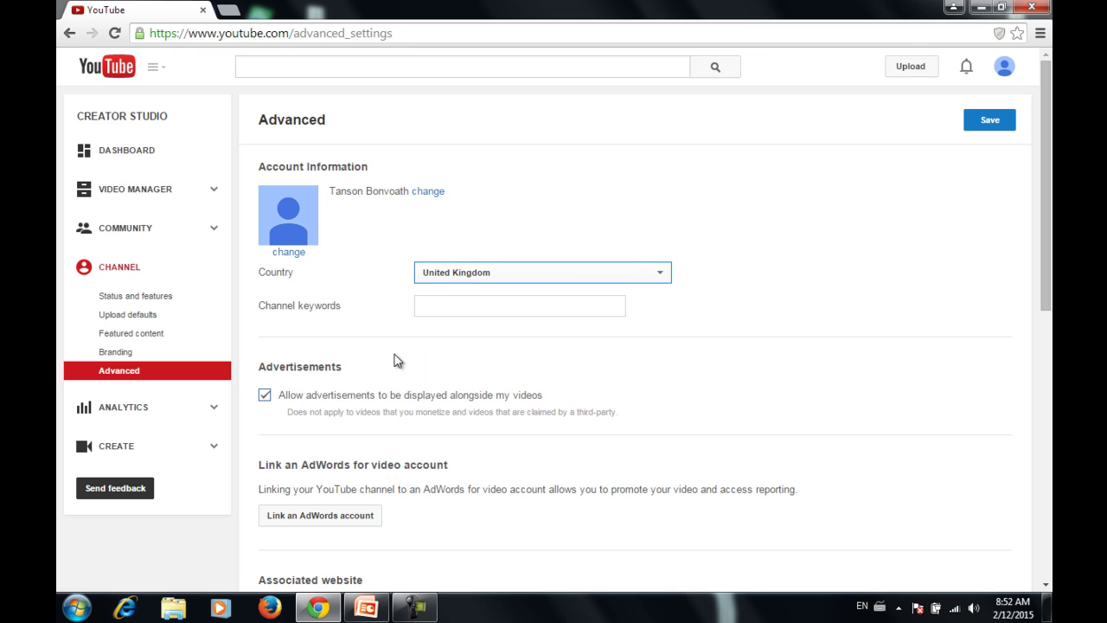
left_click(366, 319)
scroll(385, 427, "down", 1)
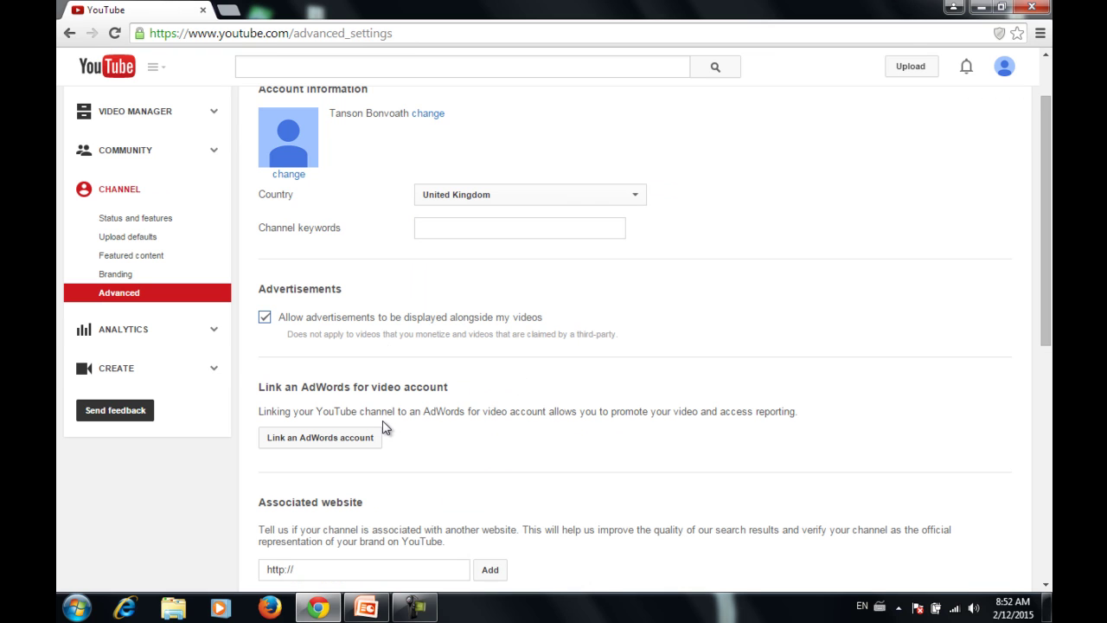
scroll(385, 427, "down", 5)
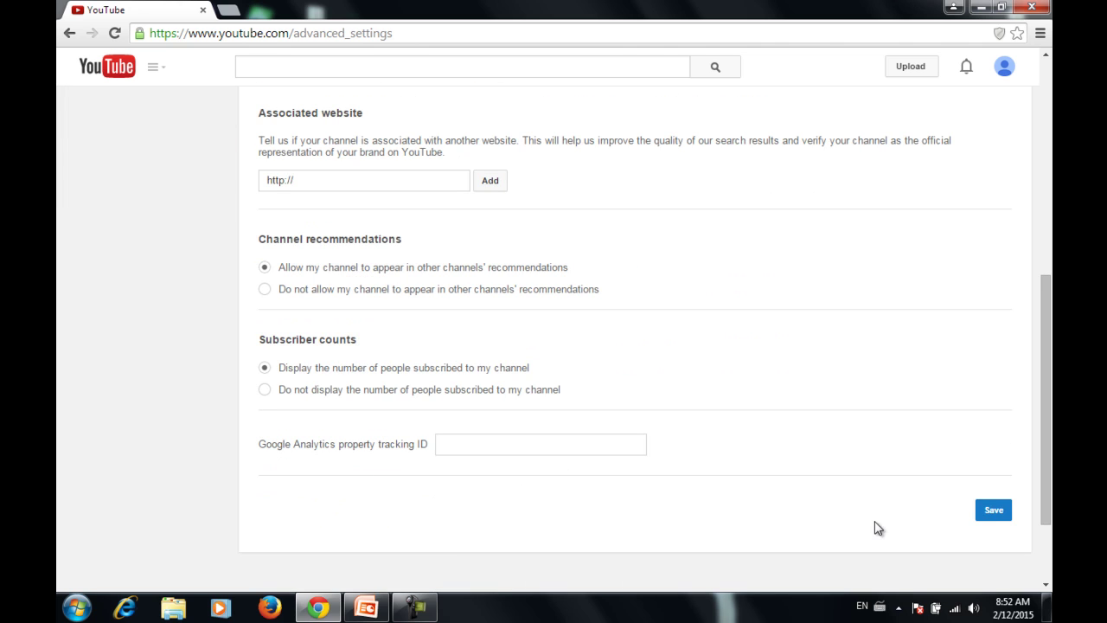
left_click(991, 512)
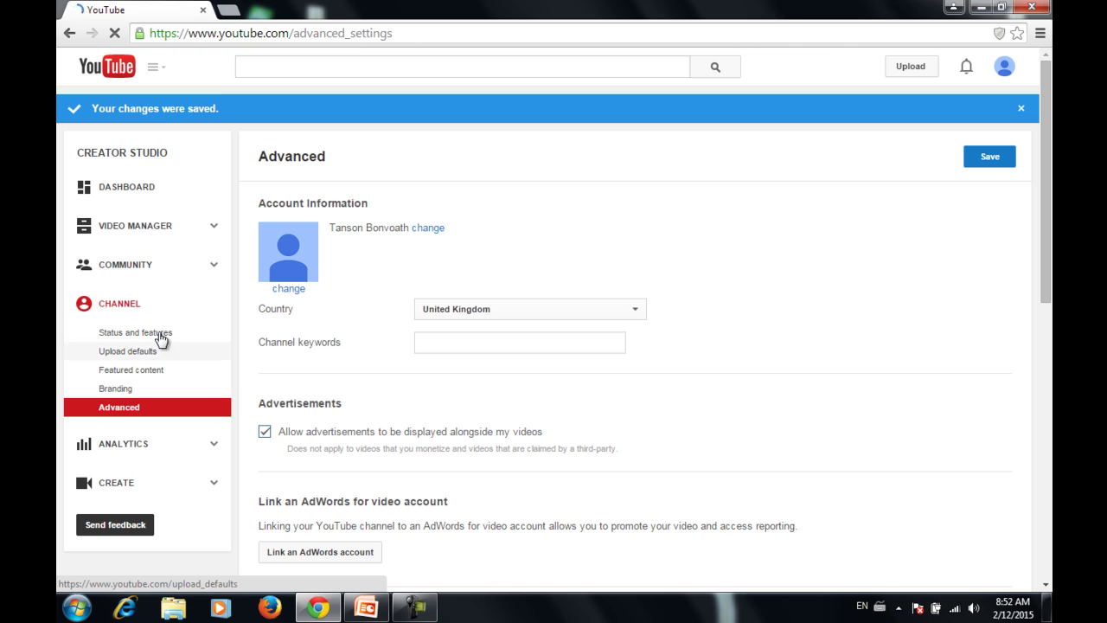
left_click(162, 332)
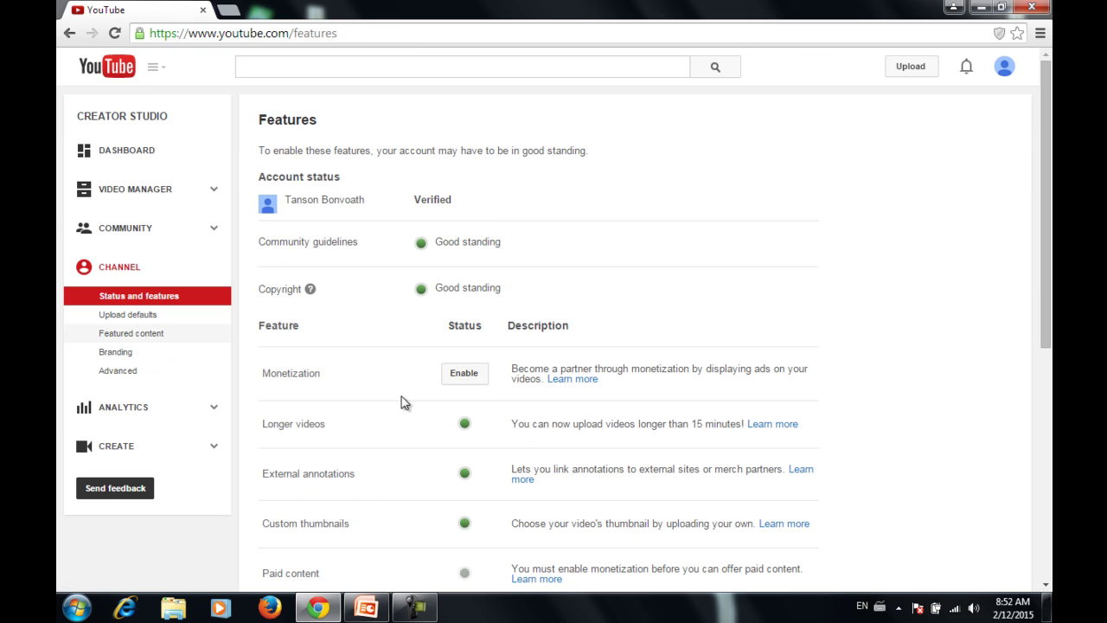
Step: Enable account monetization, accept all three agreement terms, and monetize the video with overlay and skippable ads
left_click(463, 377)
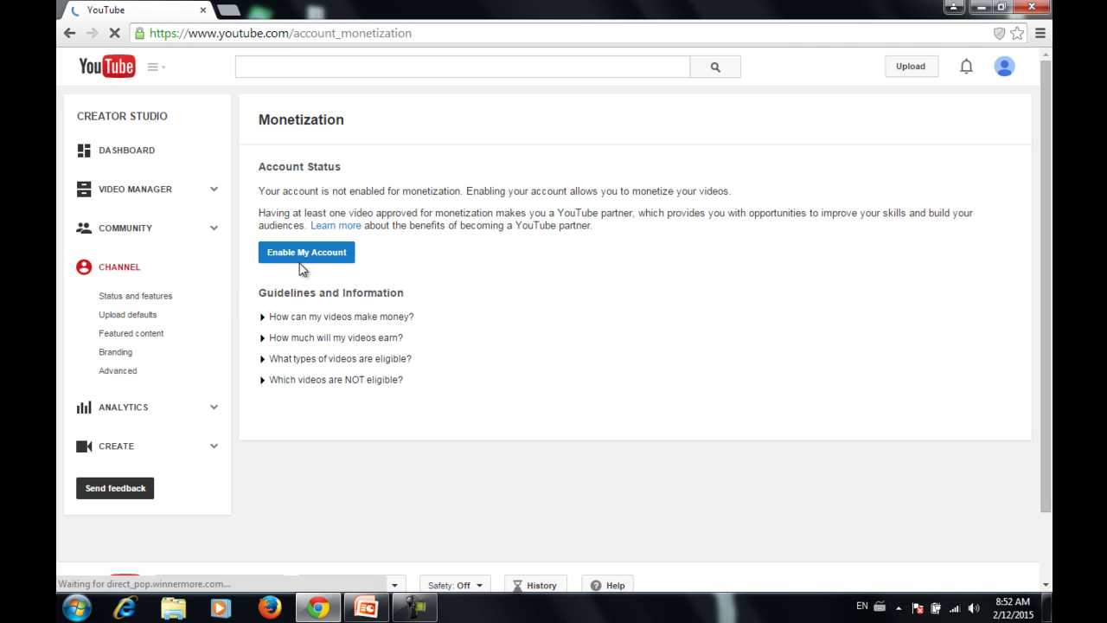
left_click(307, 256)
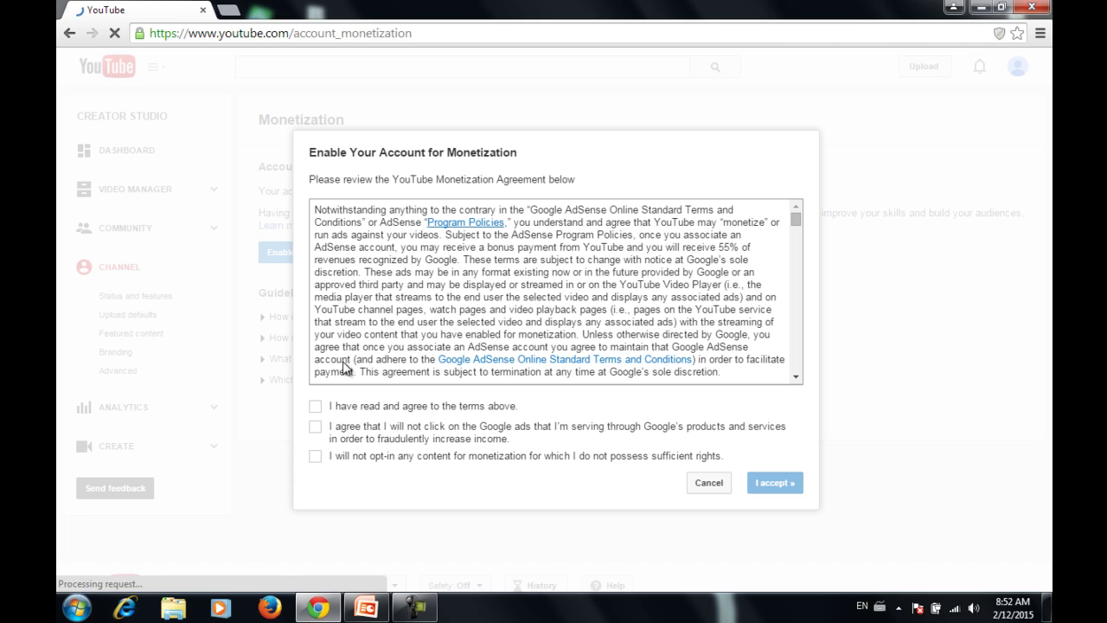
left_click(315, 406)
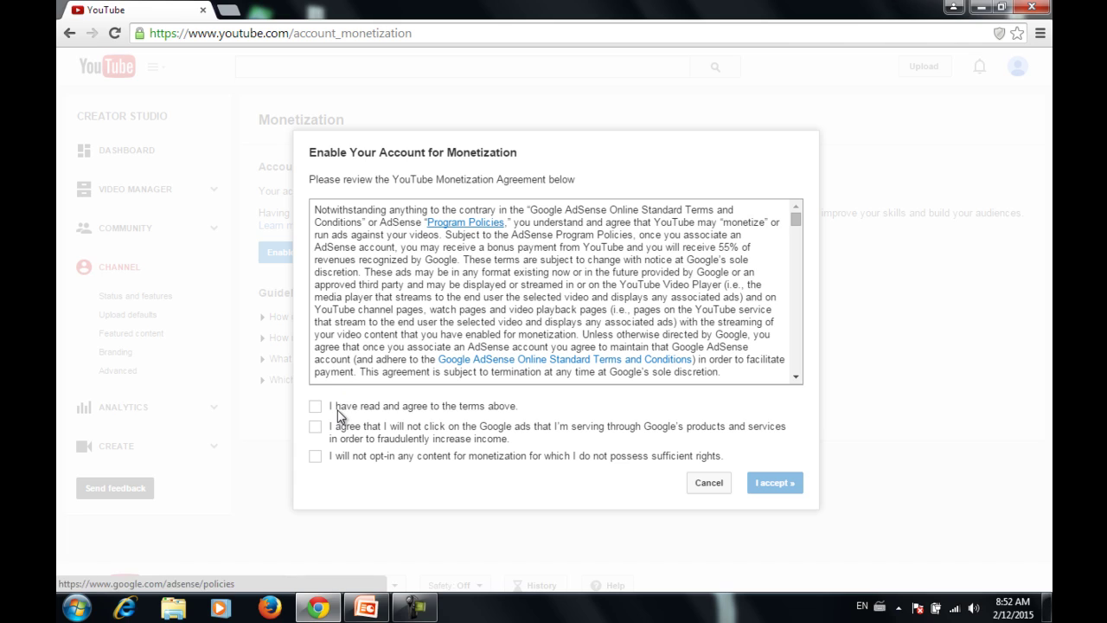
left_click(315, 426)
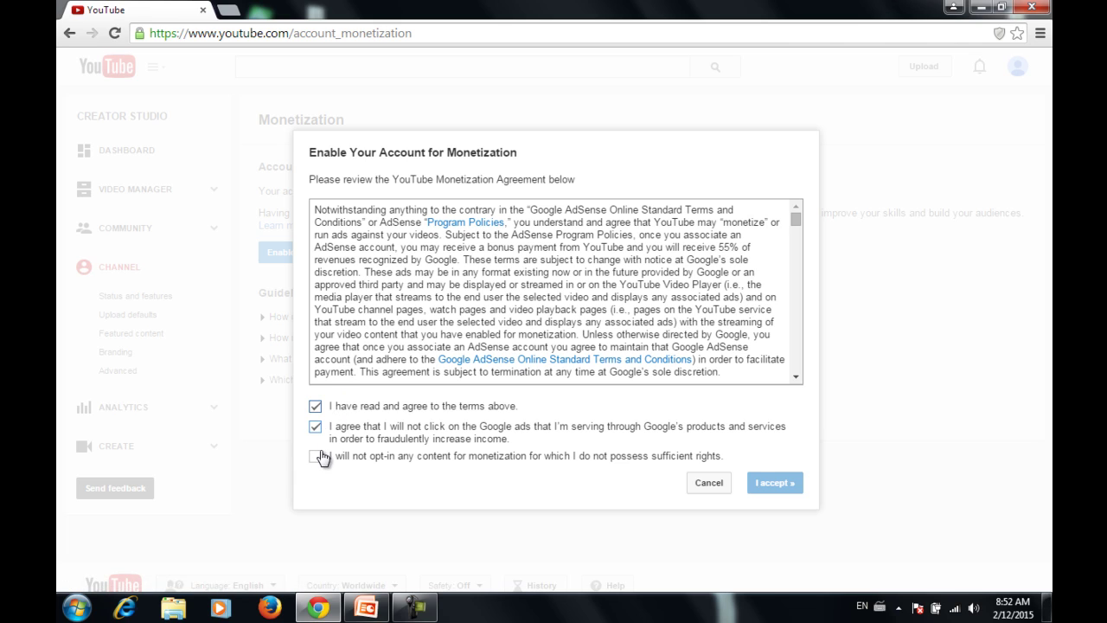
left_click(315, 455)
left_click(770, 487)
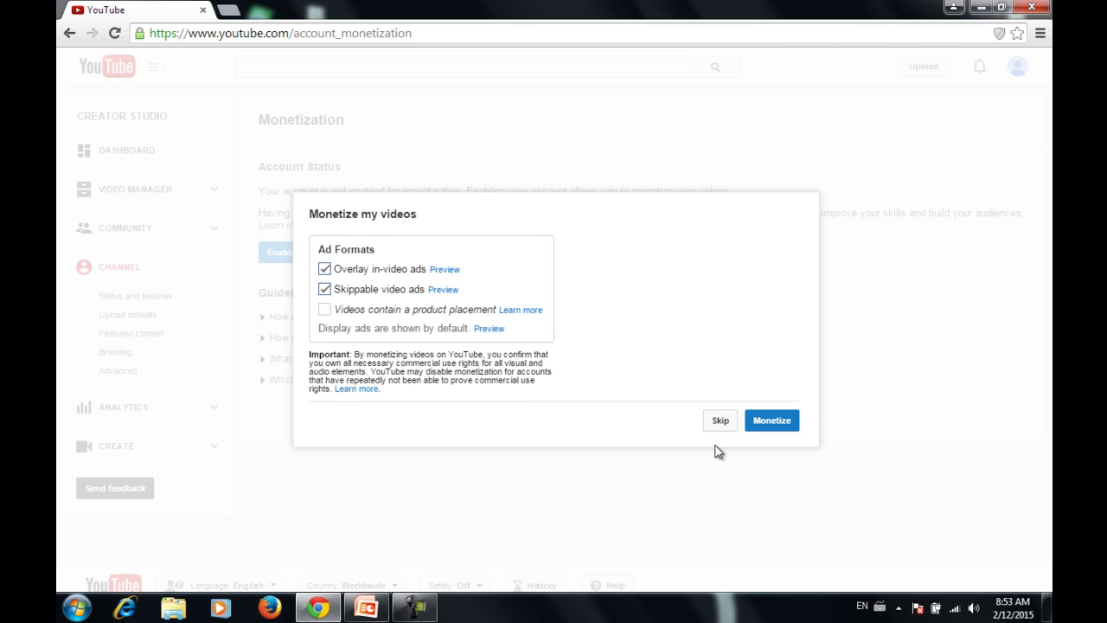
left_click(772, 421)
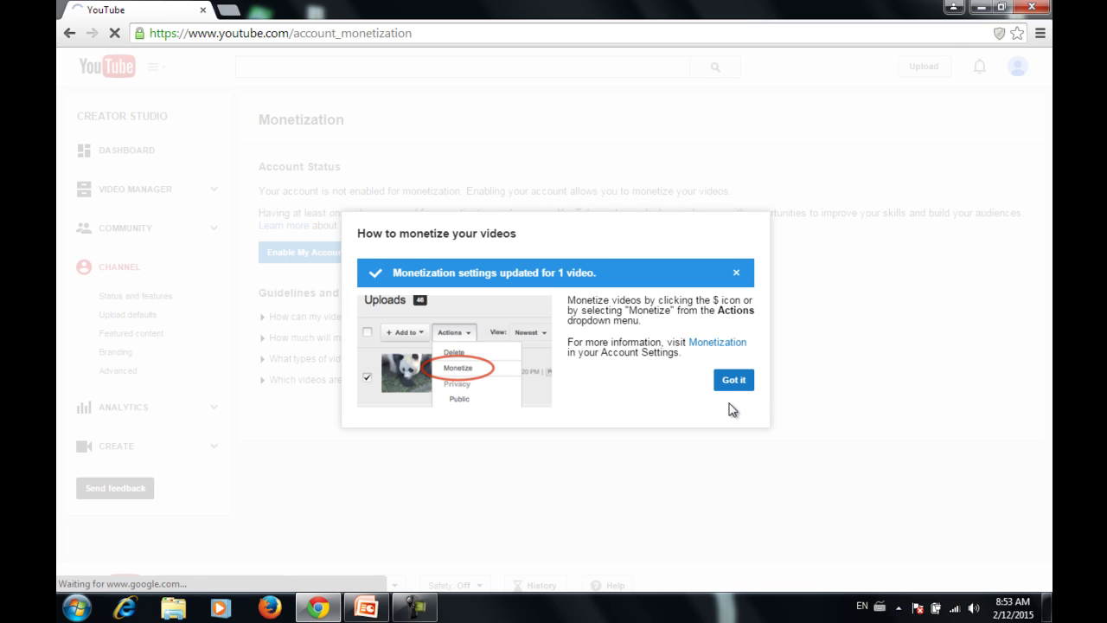
left_click(731, 385)
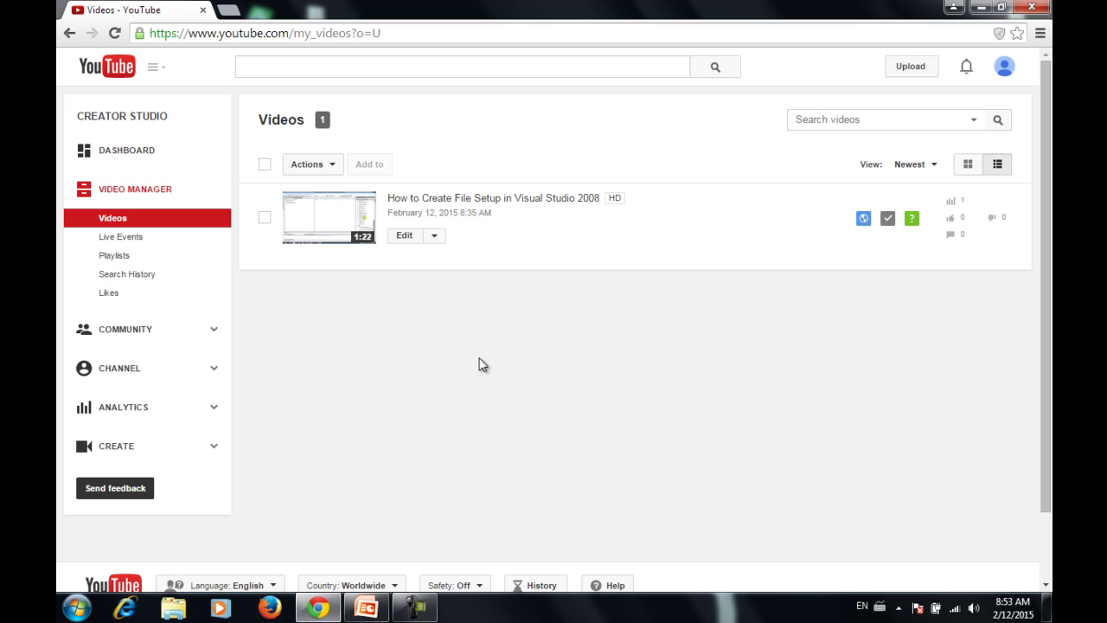
left_click(437, 200)
Step: Open the Visual Studio 2008 video's edit page and view its Monetization, Advanced settings and Basic info tabs
left_click(408, 240)
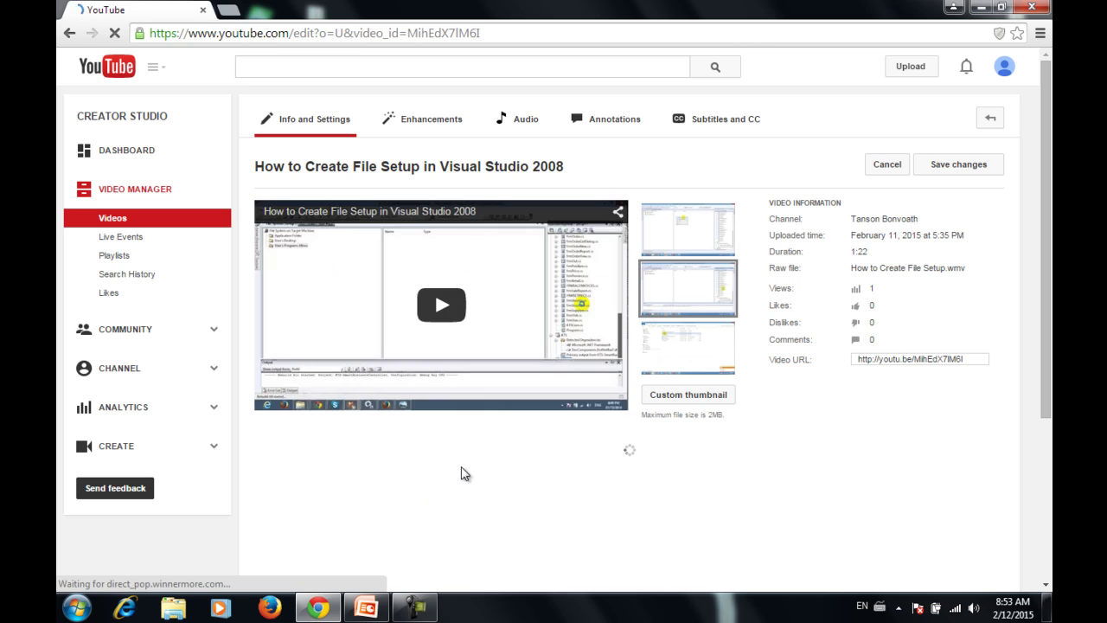
scroll(463, 467, "down", 2)
scroll(464, 469, "down", 1)
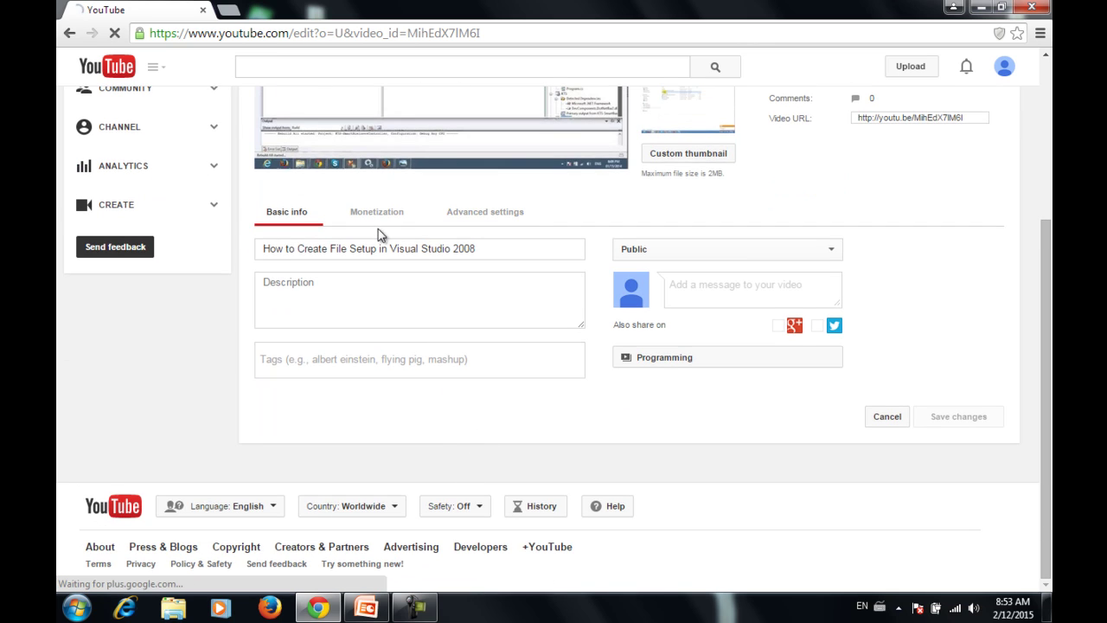
left_click(377, 218)
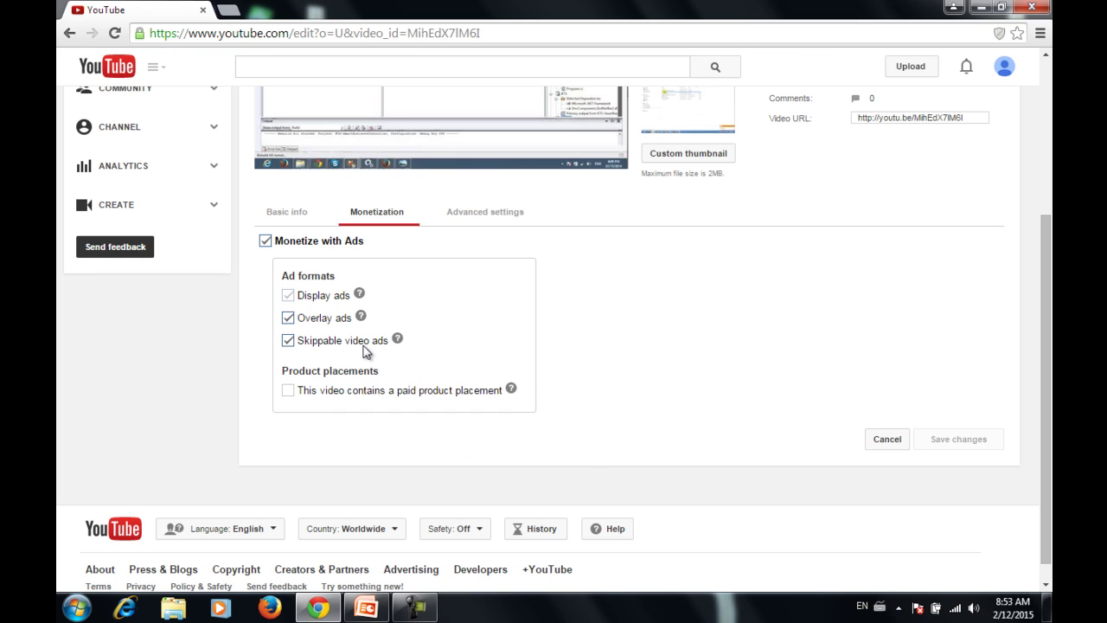
left_click(476, 217)
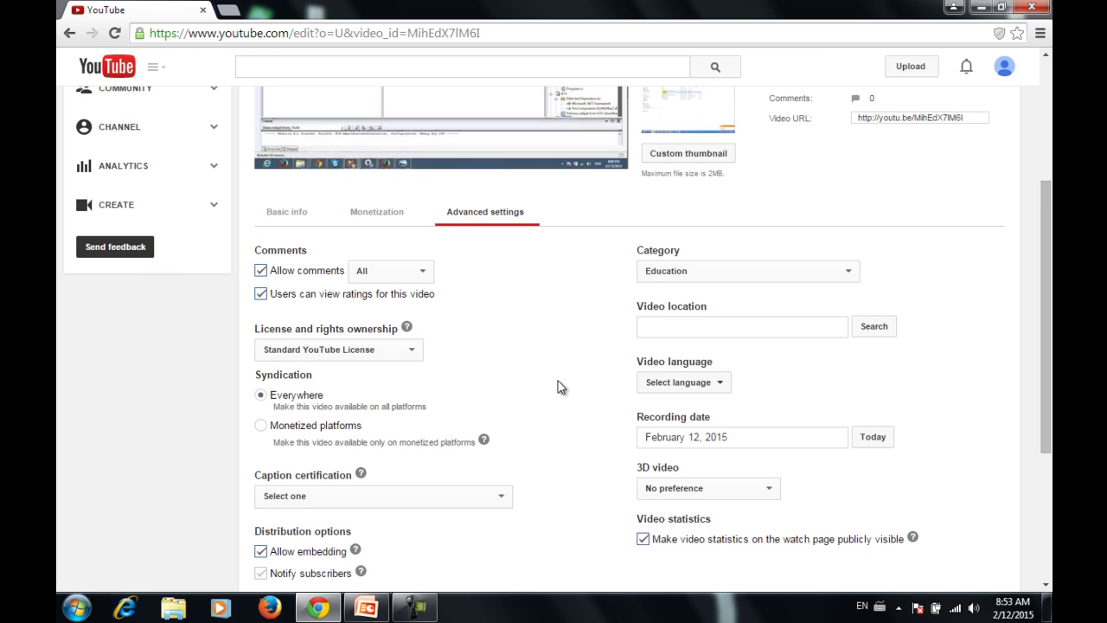
left_click(288, 215)
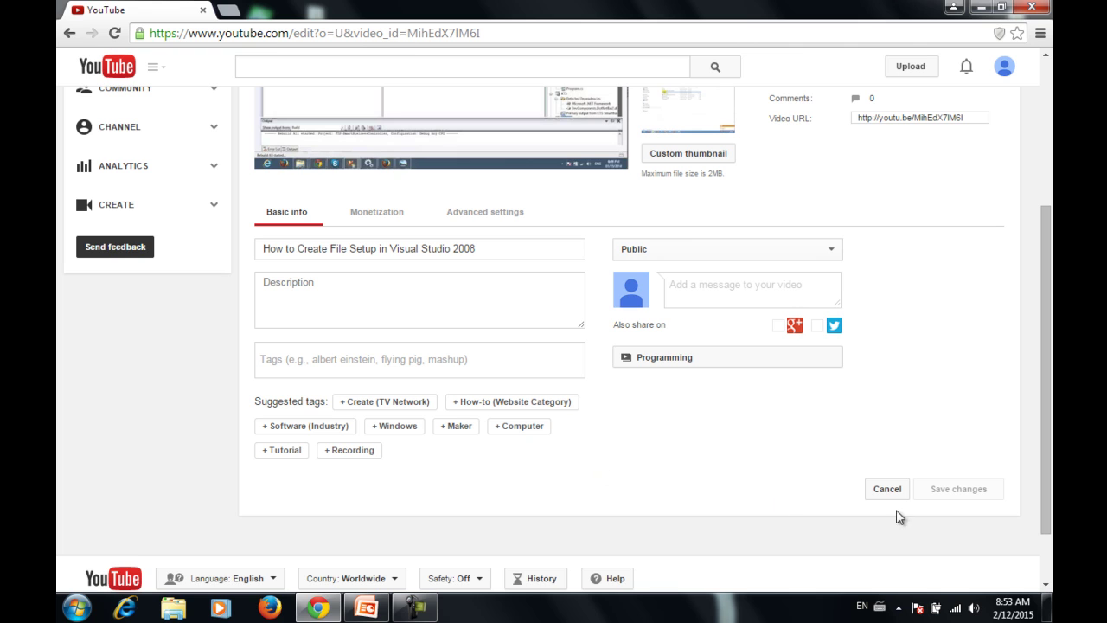
Step: Check the video's monetization ad formats, then cancel the edit without saving changes
scroll(634, 445, "up", 3)
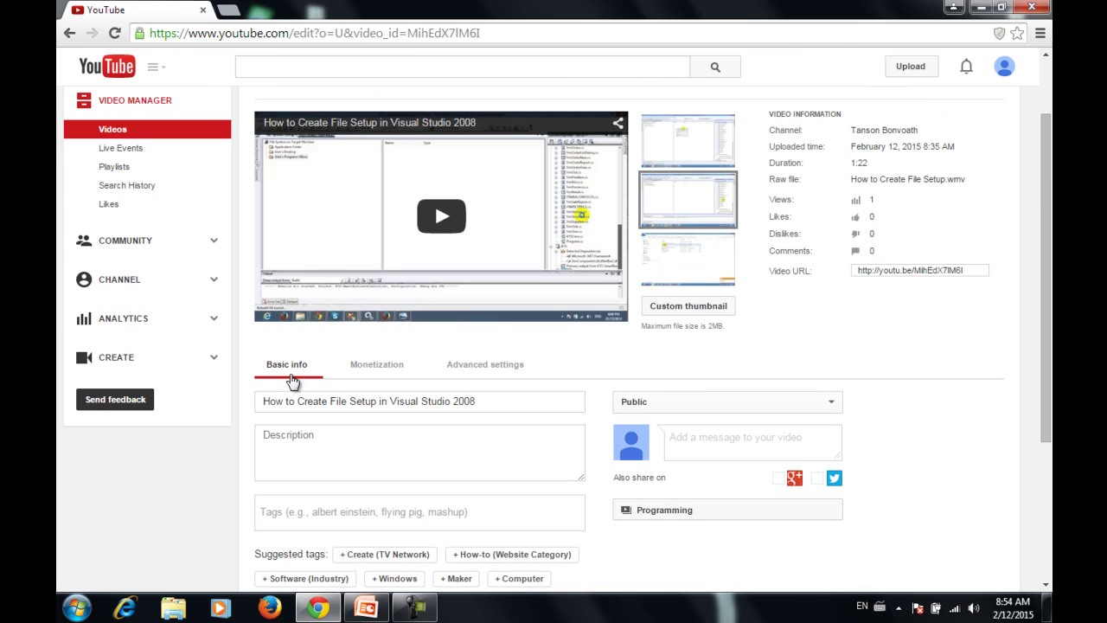
left_click(378, 372)
left_click(288, 368)
left_click(371, 366)
left_click(291, 366)
left_click(391, 374)
scroll(423, 455, "down", 2)
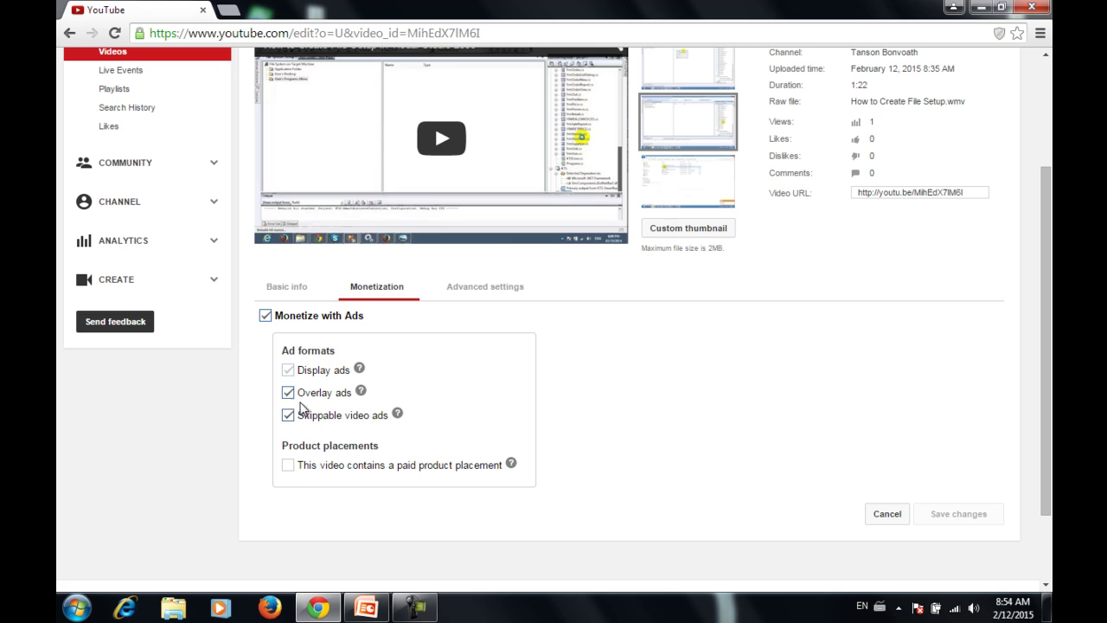
scroll(636, 482, "up", 4)
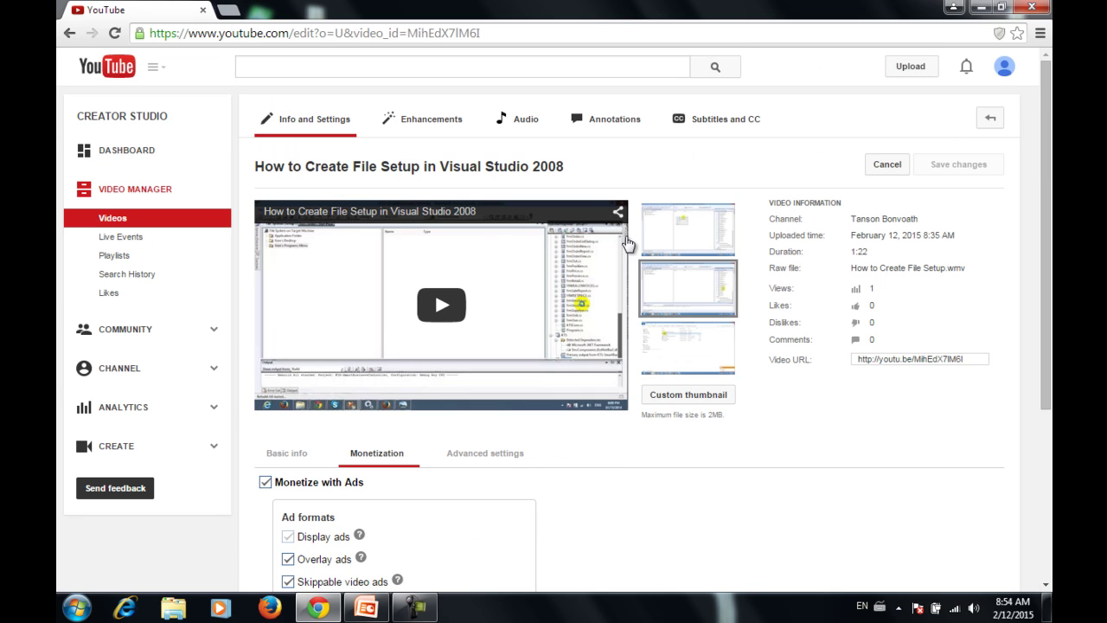
left_click(900, 164)
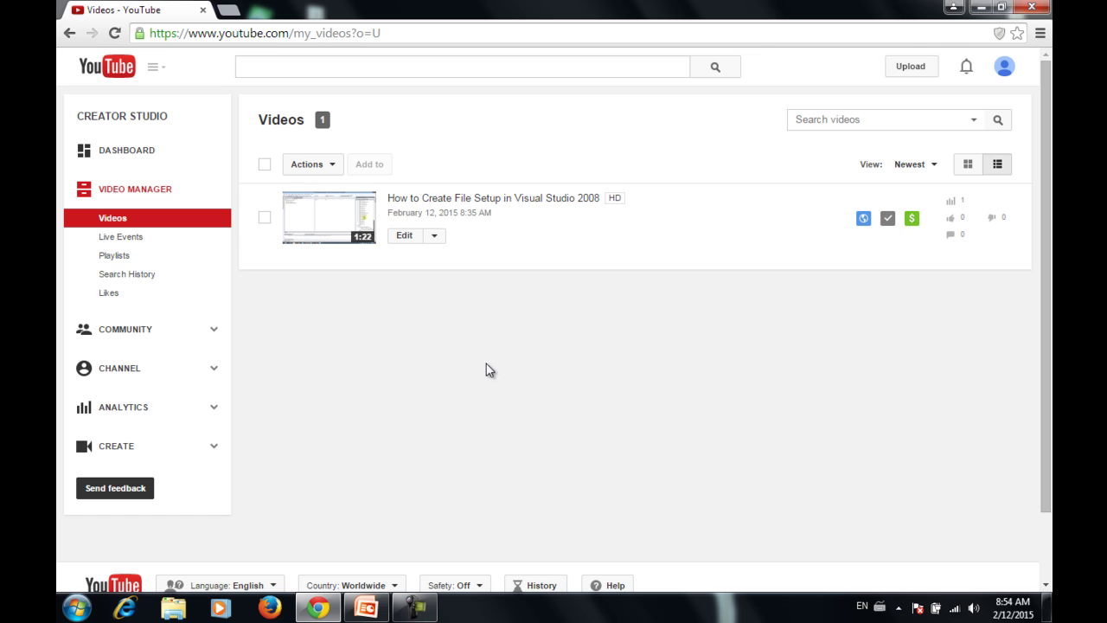
Step: Confirm the video is monetized, view the channel dashboard past its tip, then bring back the PowerPoint four-topics slide
left_click(913, 223)
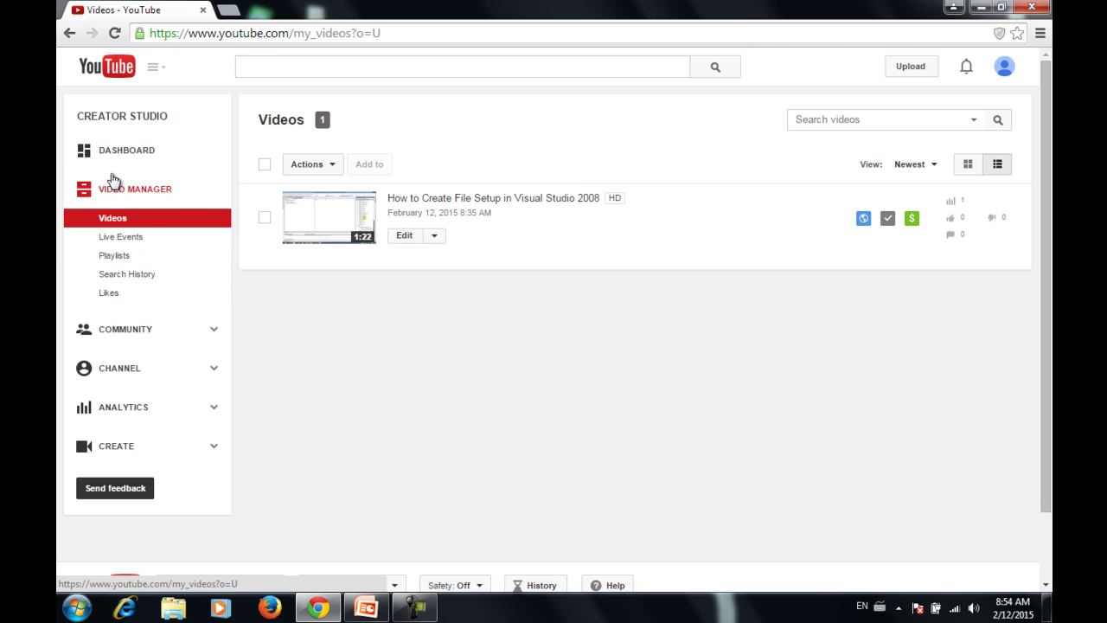
left_click(115, 153)
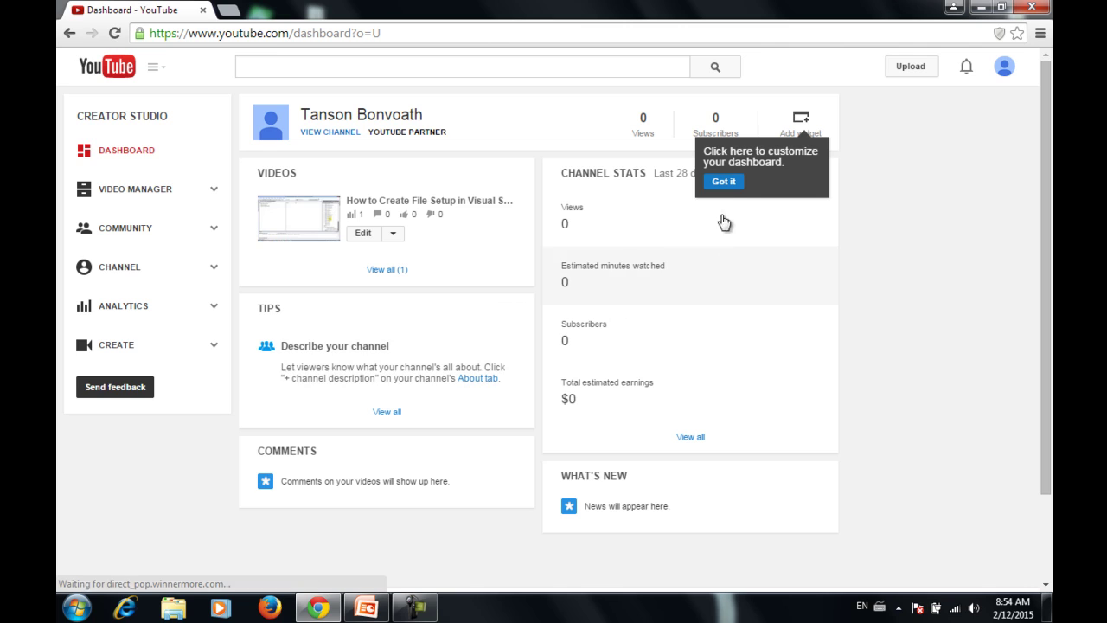
left_click(724, 183)
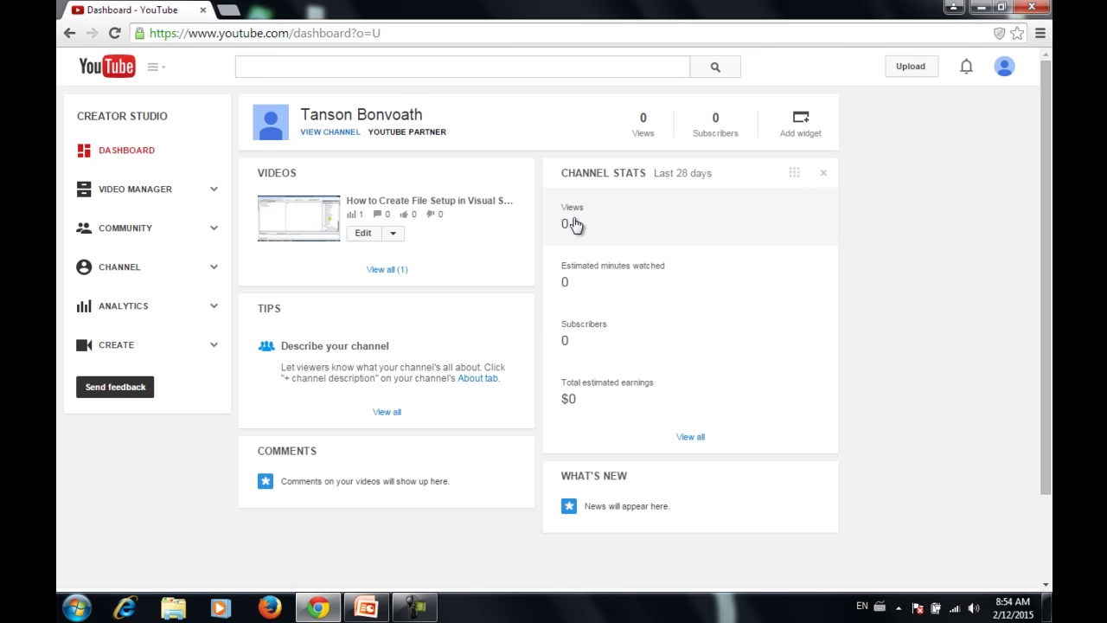
left_click(577, 295)
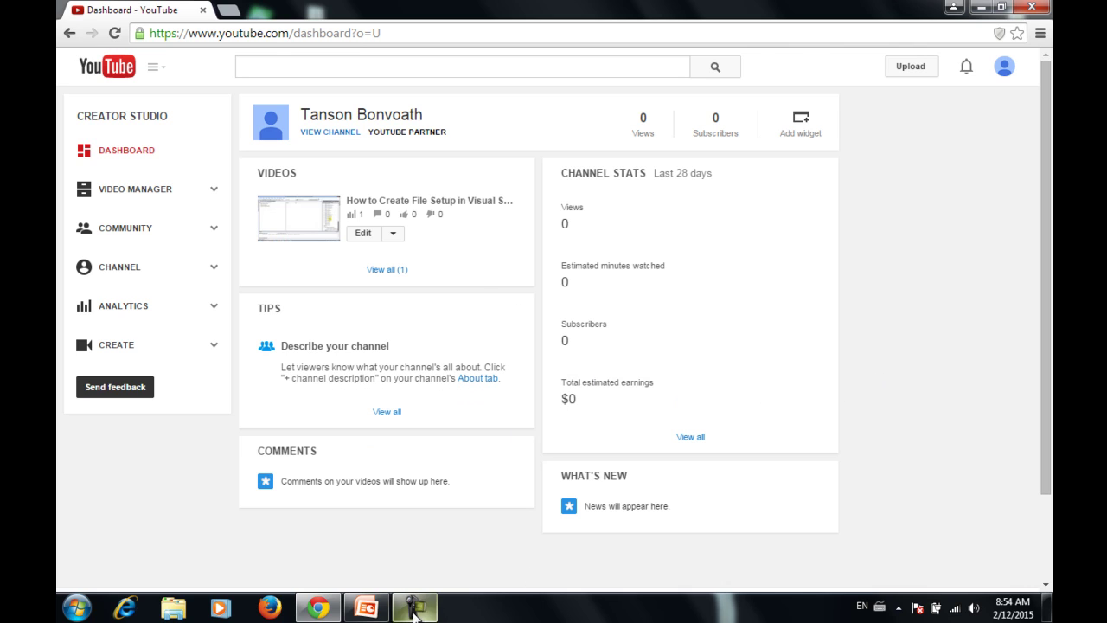
left_click(374, 609)
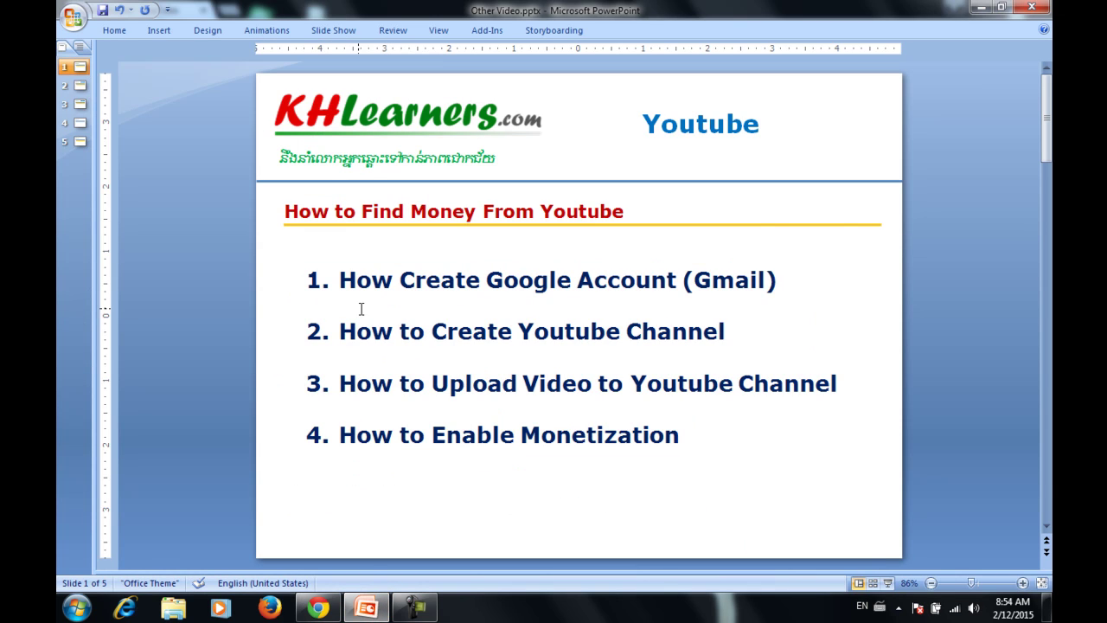